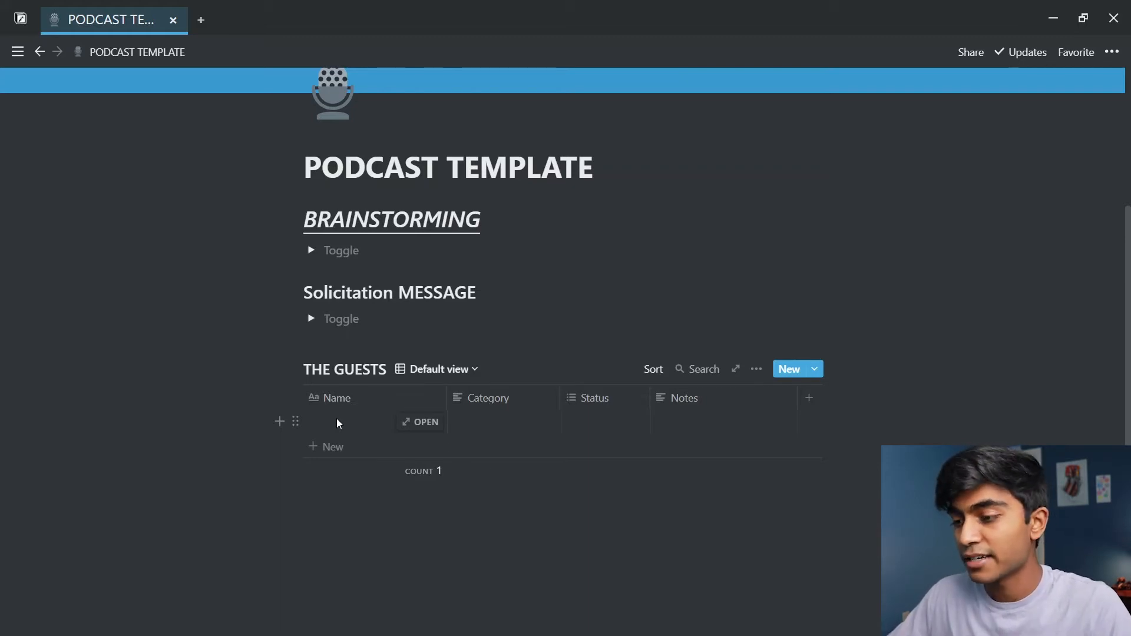
Enter the first guest's name in the empty row of THE GUESTS table.
{"action": "left_click", "coordinate": [337, 419]}
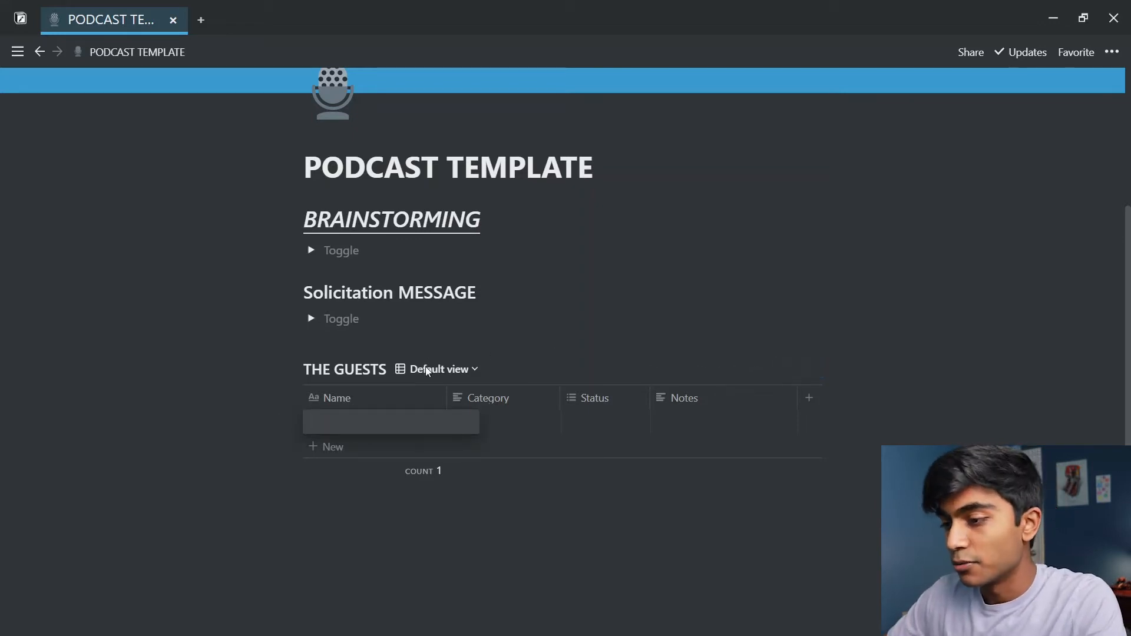
{"action": "key", "text": "Escape"}
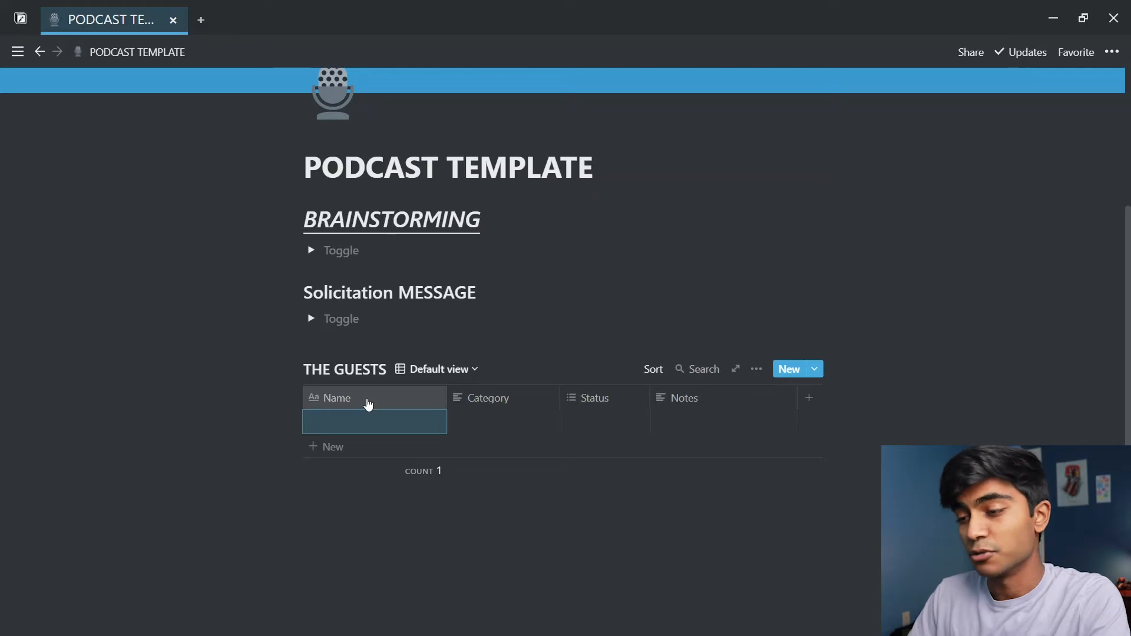
{"action": "left_click", "coordinate": [363, 420]}
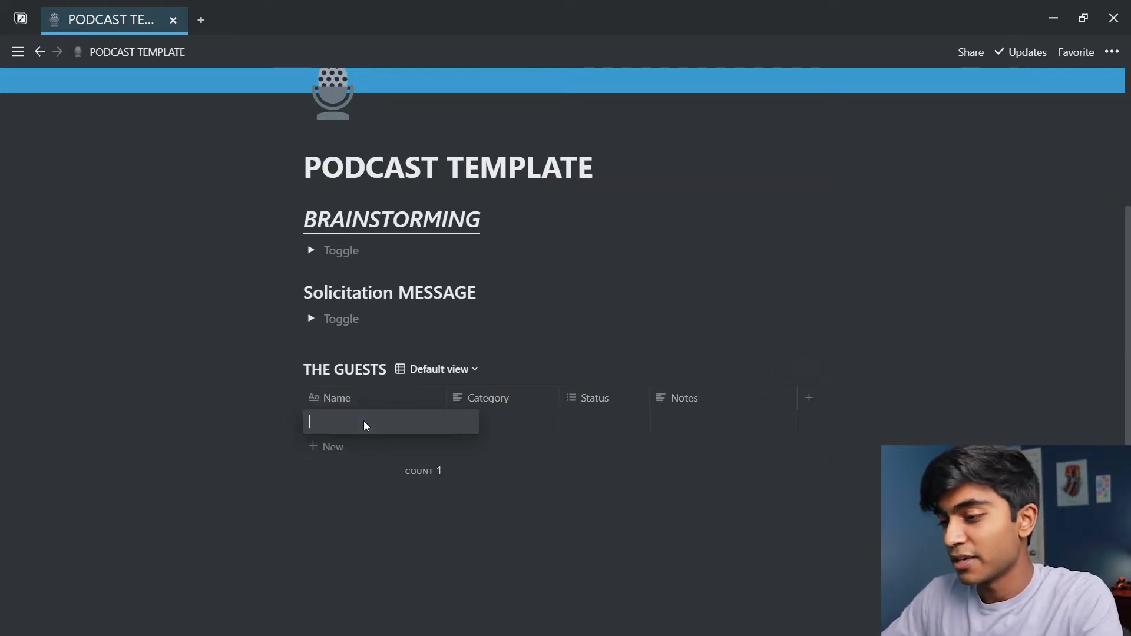
{"action": "type", "text": "John"}
{"action": "key", "text": "Return"}
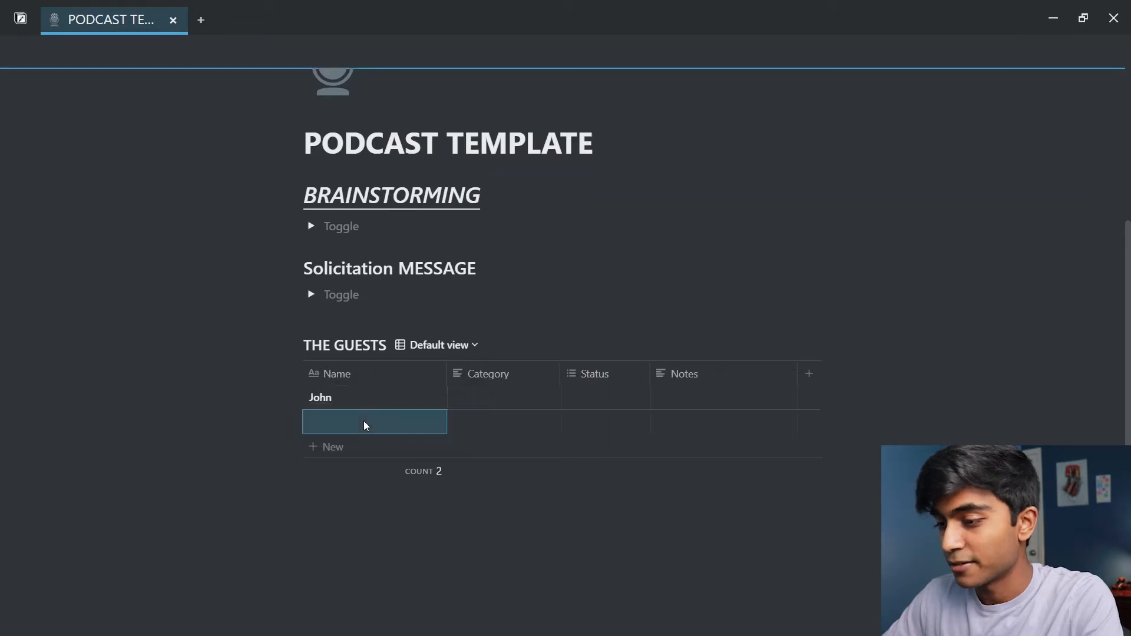
Set the first guest's Category to "ICU Nurse".
{"action": "key", "text": "Up"}
{"action": "key", "text": "Right"}
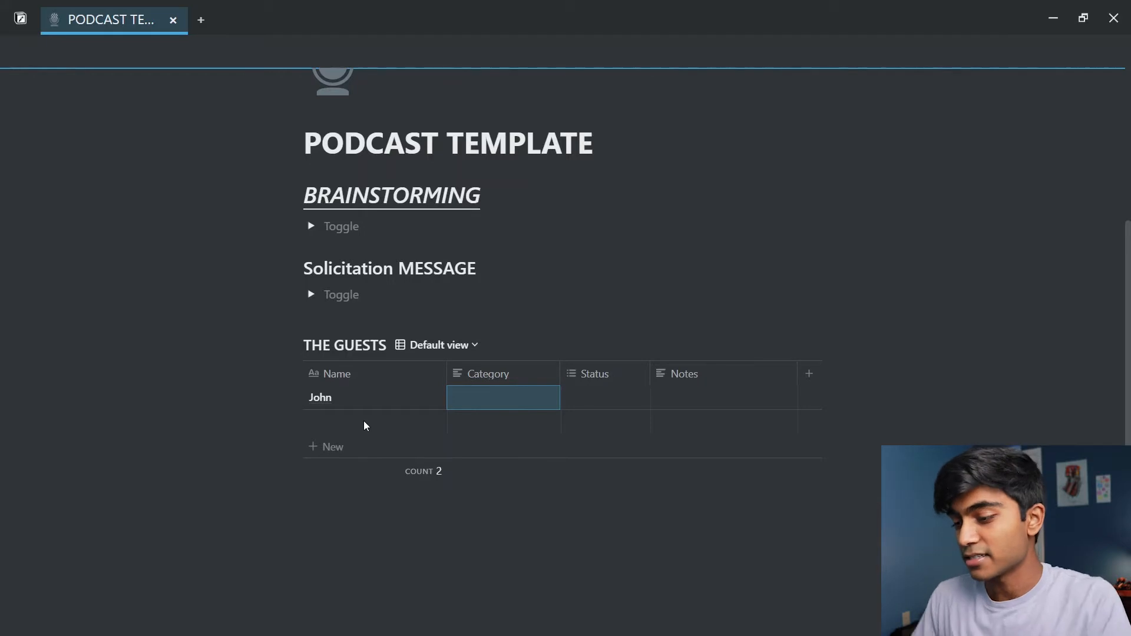
{"action": "type", "text": "Nurse"}
{"action": "key", "text": "Return"}
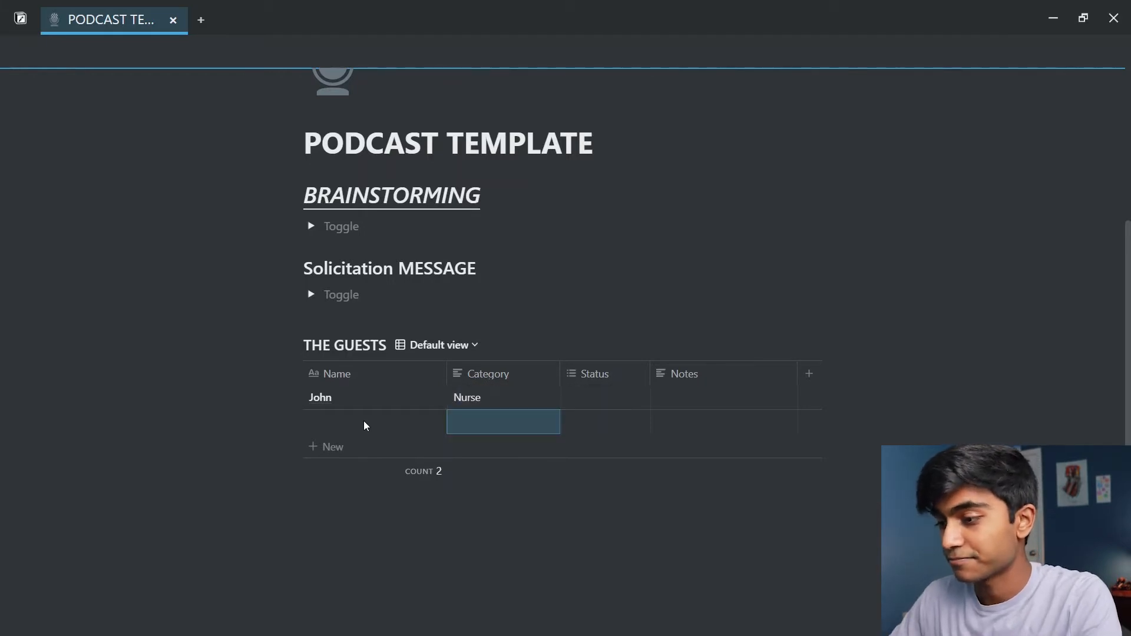
{"action": "key", "text": "Up"}
{"action": "type", "text": "ICU "}
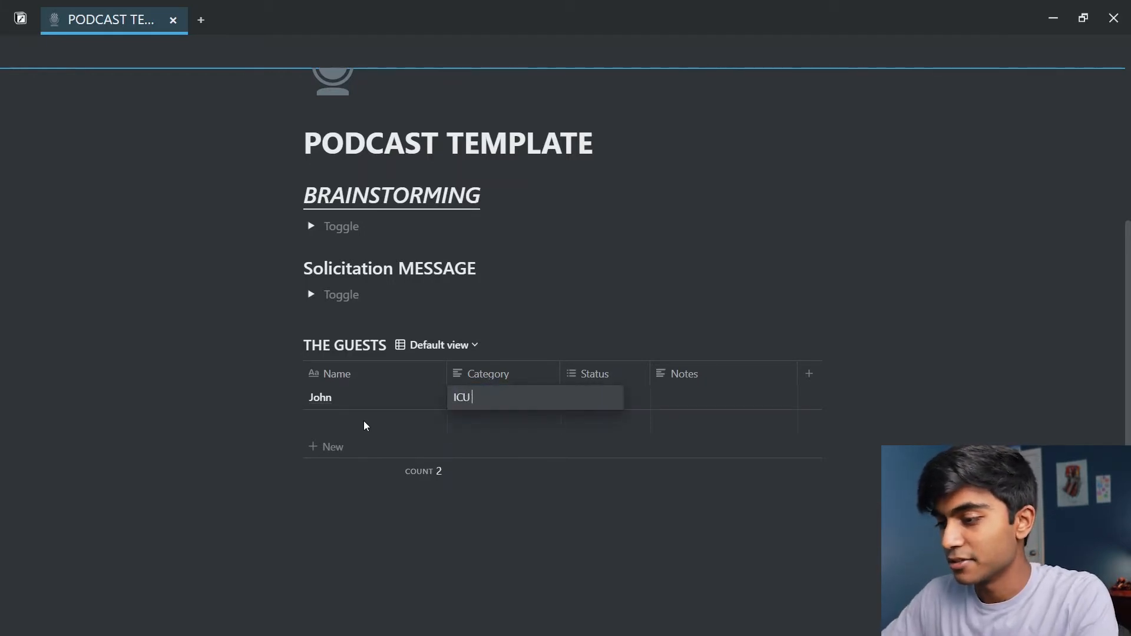
{"action": "type", "text": "Nurse"}
{"action": "key", "text": "Return"}
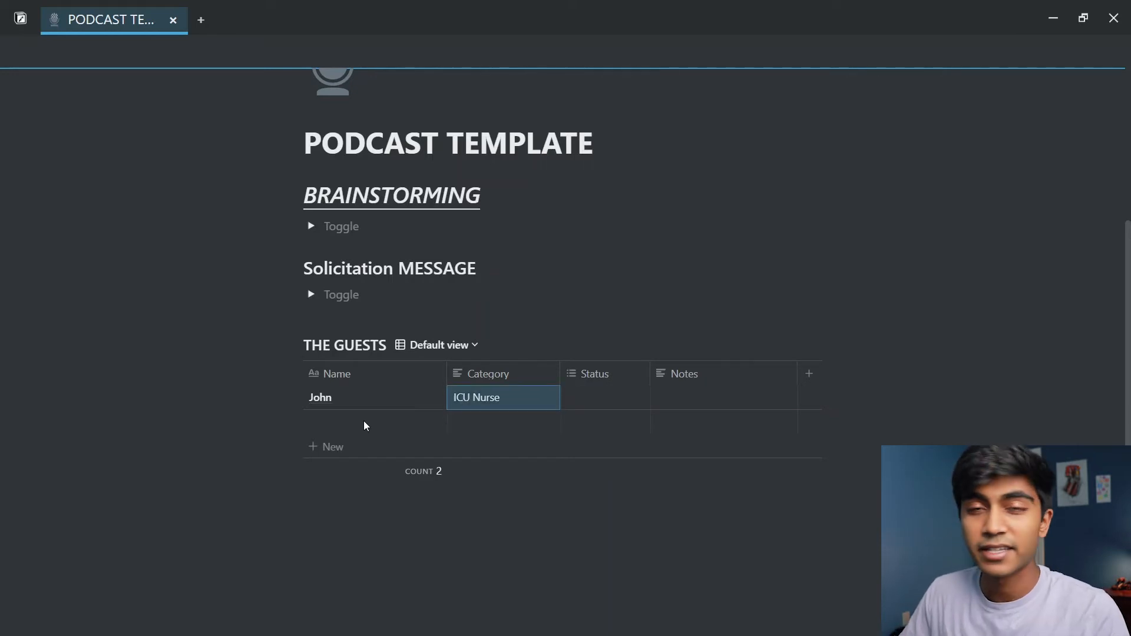
Review the Status options for the first guest, from Scheduled down to Busy, without picking one.
{"action": "key", "text": "Right"}
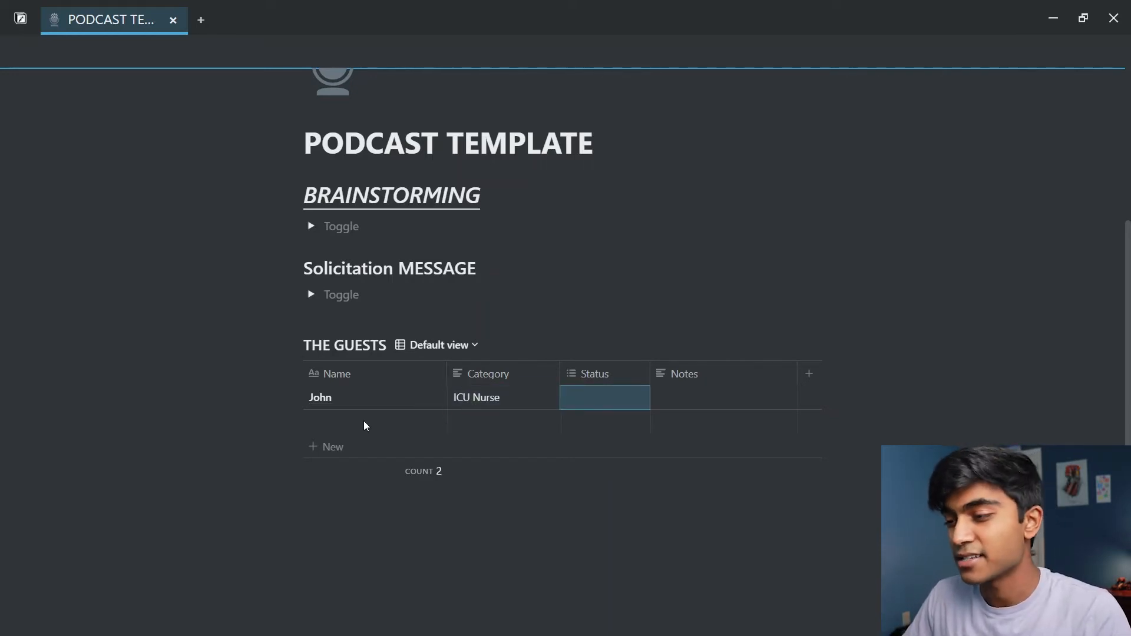
{"action": "key", "text": "Return"}
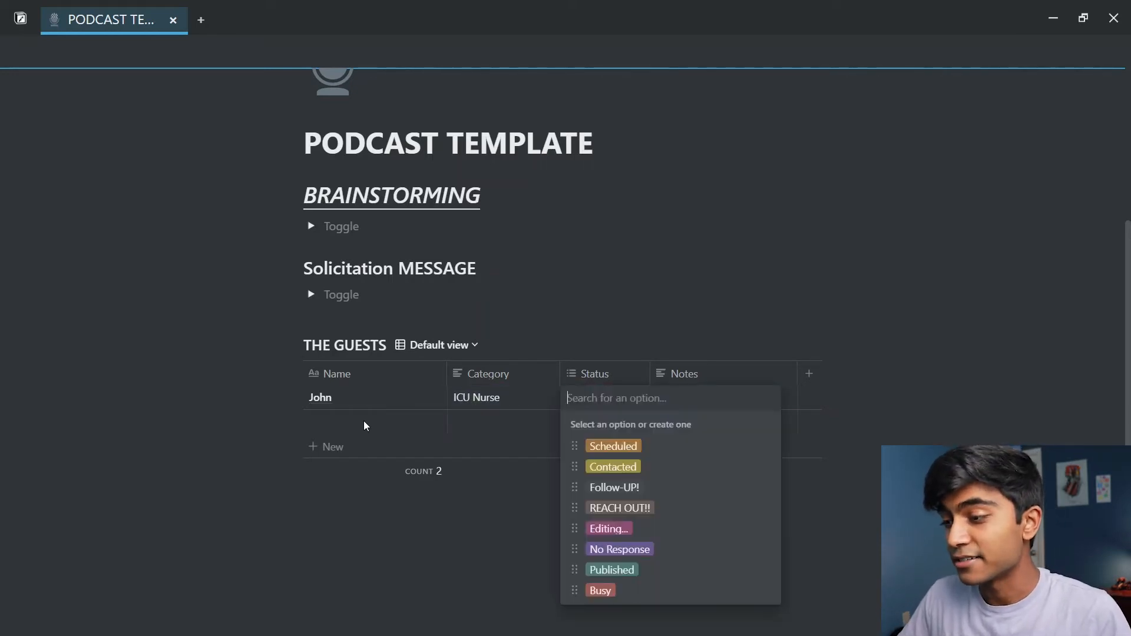
{"action": "key", "text": "Down"}
{"action": "key", "text": "Down"}
{"action": "key", "text": "Down"}
{"action": "key", "text": "Down"}
{"action": "key", "text": "Up"}
{"action": "key", "text": "Up"}
{"action": "key", "text": "Up"}
{"action": "key", "text": "Down"}
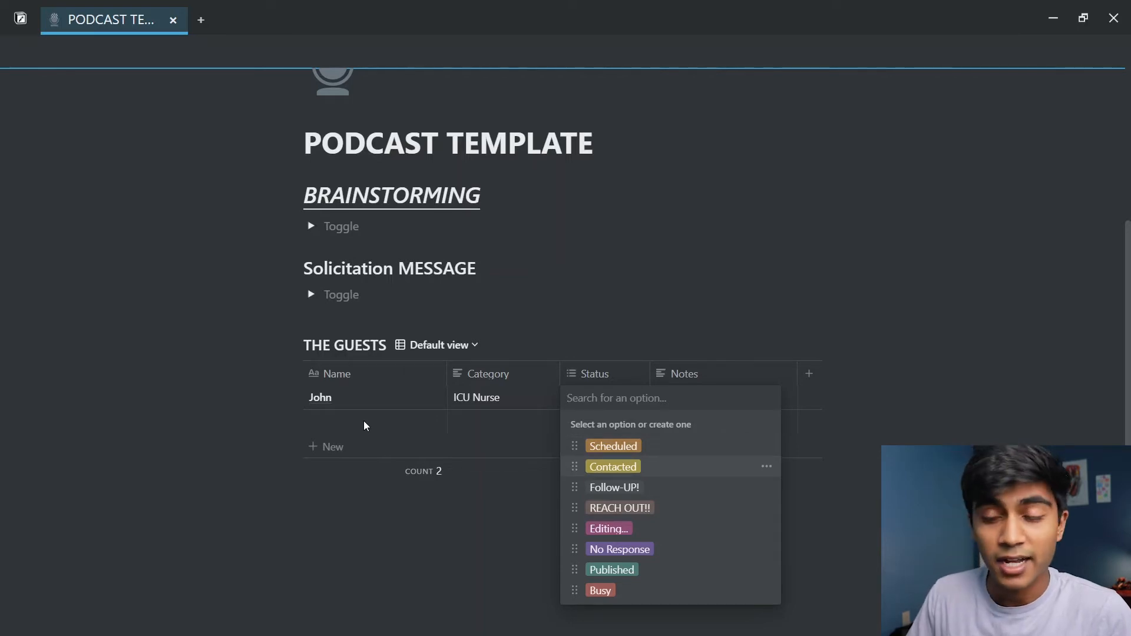
{"action": "key", "text": "Up"}
{"action": "key", "text": "Down"}
{"action": "key", "text": "Down"}
{"action": "key", "text": "Down"}
{"action": "key", "text": "Down"}
{"action": "key", "text": "Down"}
{"action": "key", "text": "Down"}
{"action": "key", "text": "Down"}
{"action": "key", "text": "Up"}
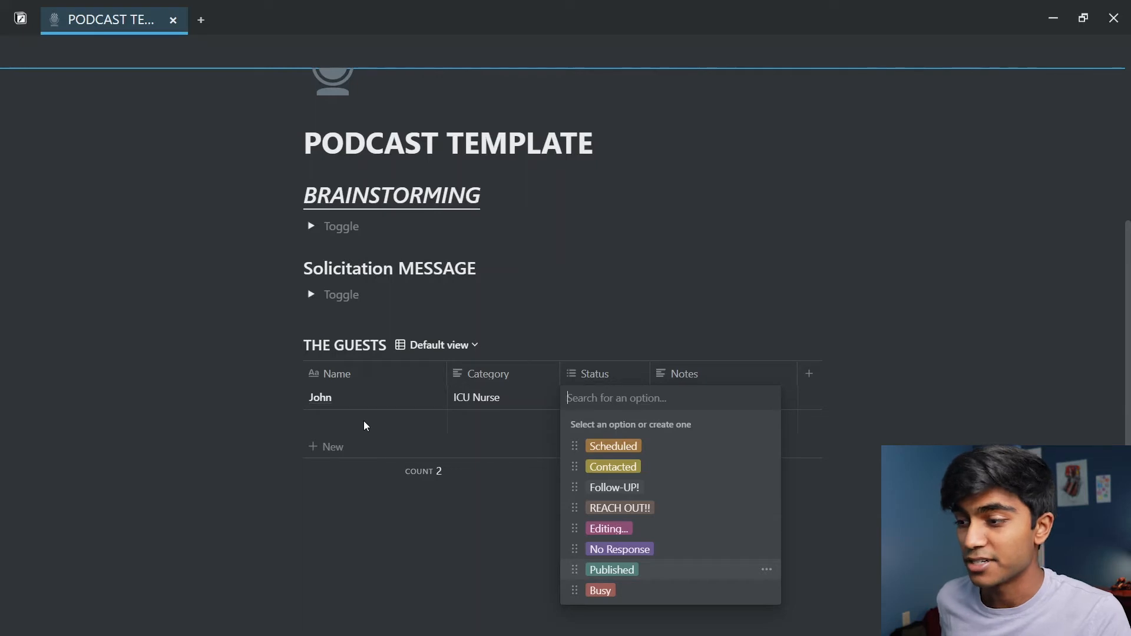
{"action": "key", "text": "Escape"}
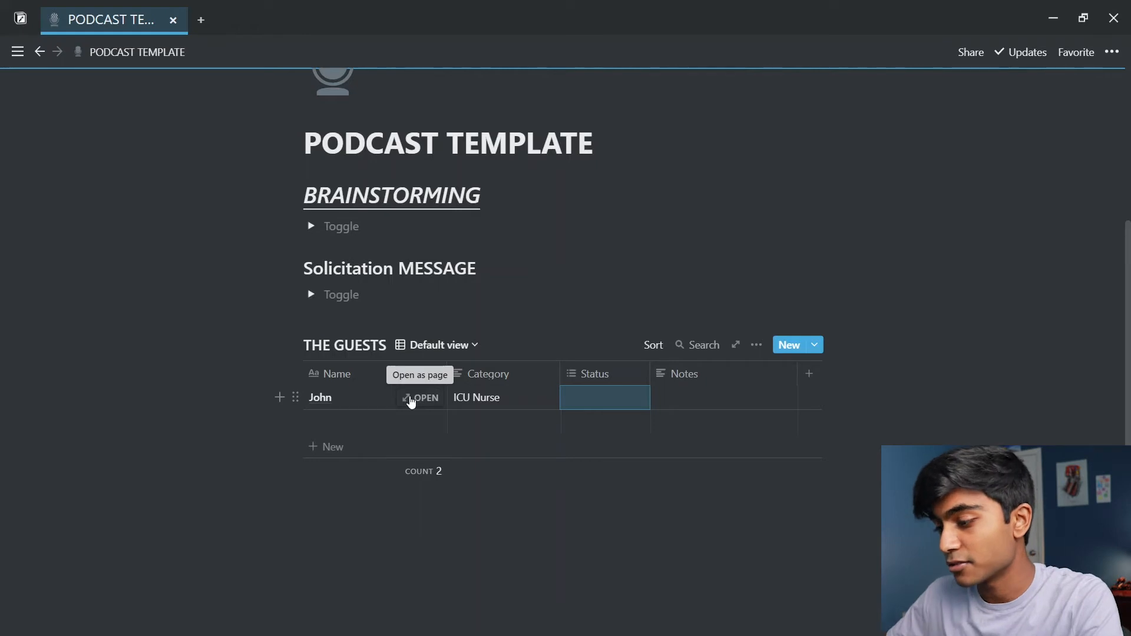
Set the Status of the ICU Nurse guest to Contacted.
{"action": "key", "text": "Return"}
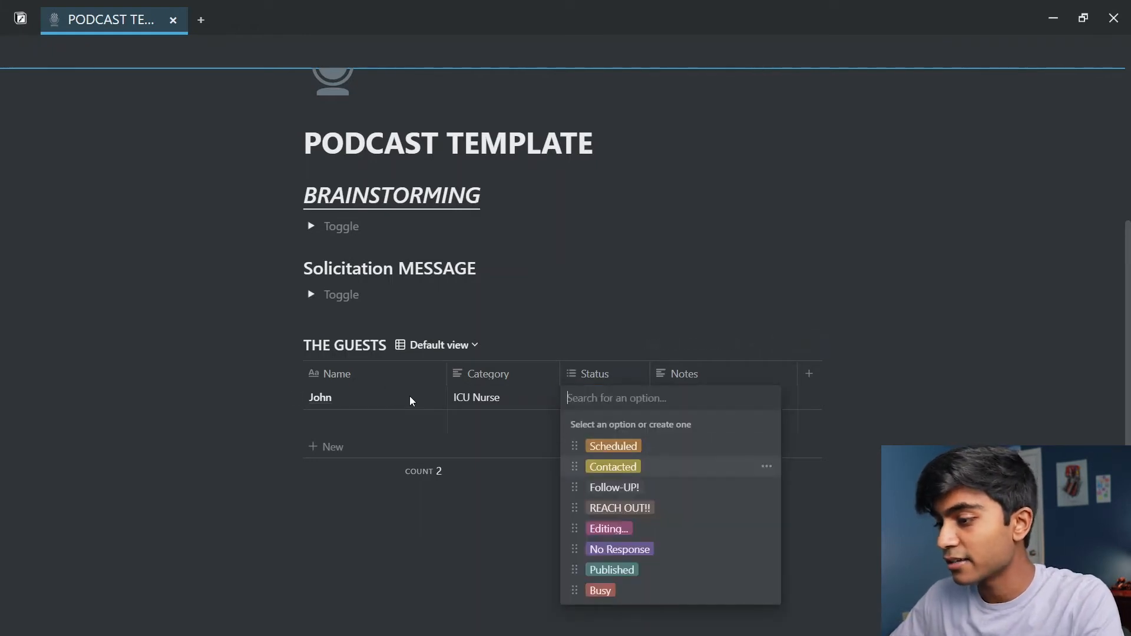
{"action": "key", "text": "Return"}
{"action": "type", "text": "`"}
{"action": "key", "text": "BackSpace"}
{"action": "key", "text": "Escape"}
Enter the second guest's name in the row below the ICU Nurse guest.
{"action": "key", "text": "Right"}
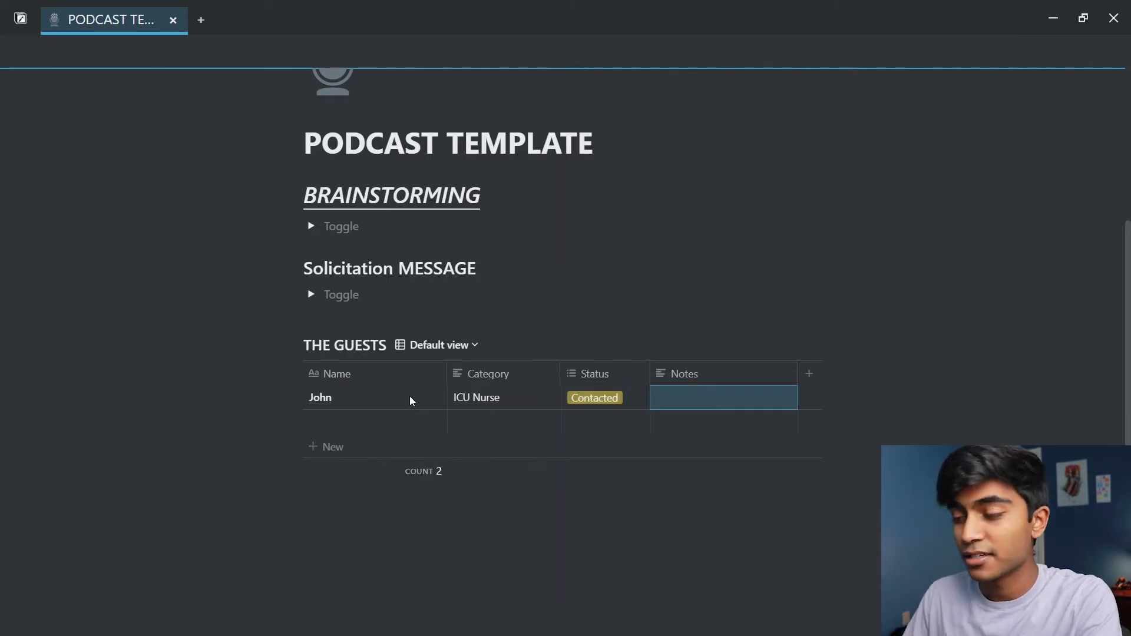
{"action": "key", "text": "Down"}
{"action": "key", "text": "Left"}
{"action": "key", "text": "Left"}
{"action": "key", "text": "Left"}
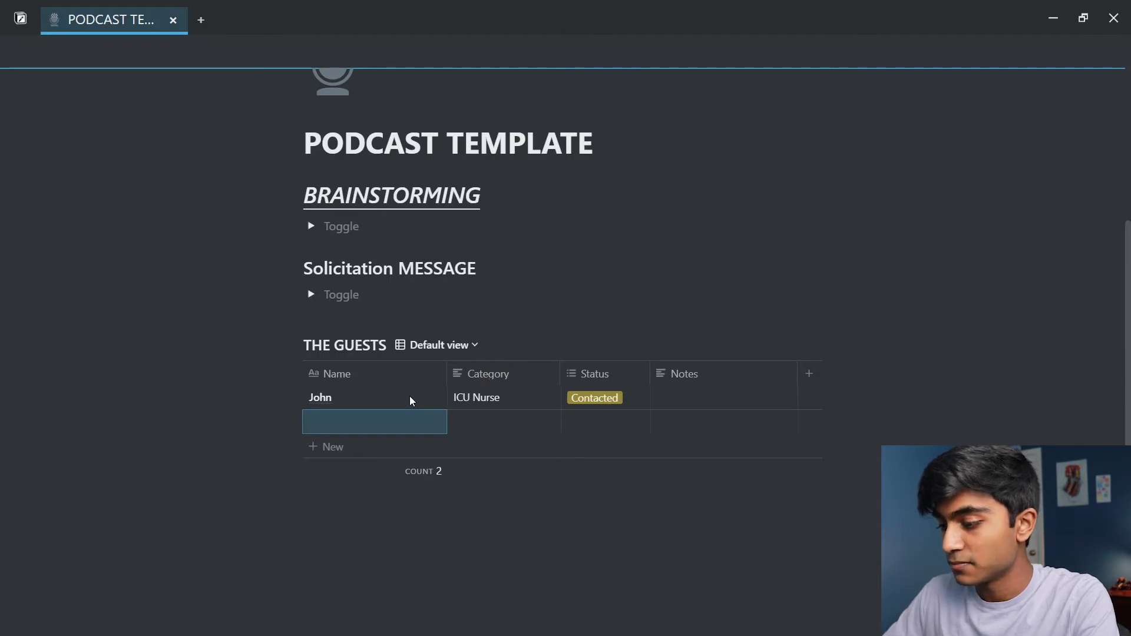
{"action": "type", "text": "Michelle"}
{"action": "key", "text": "Return"}
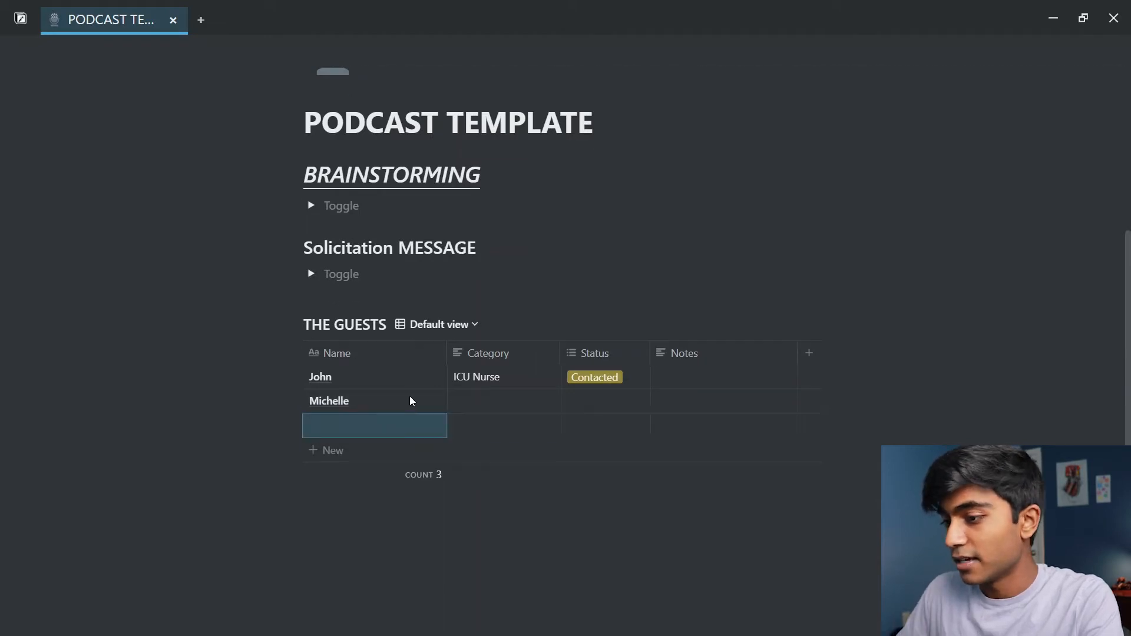
Set the second guest's Category to "Dermatologist".
{"action": "key", "text": "Right"}
{"action": "key", "text": "Up"}
{"action": "type", "text": "Derma"}
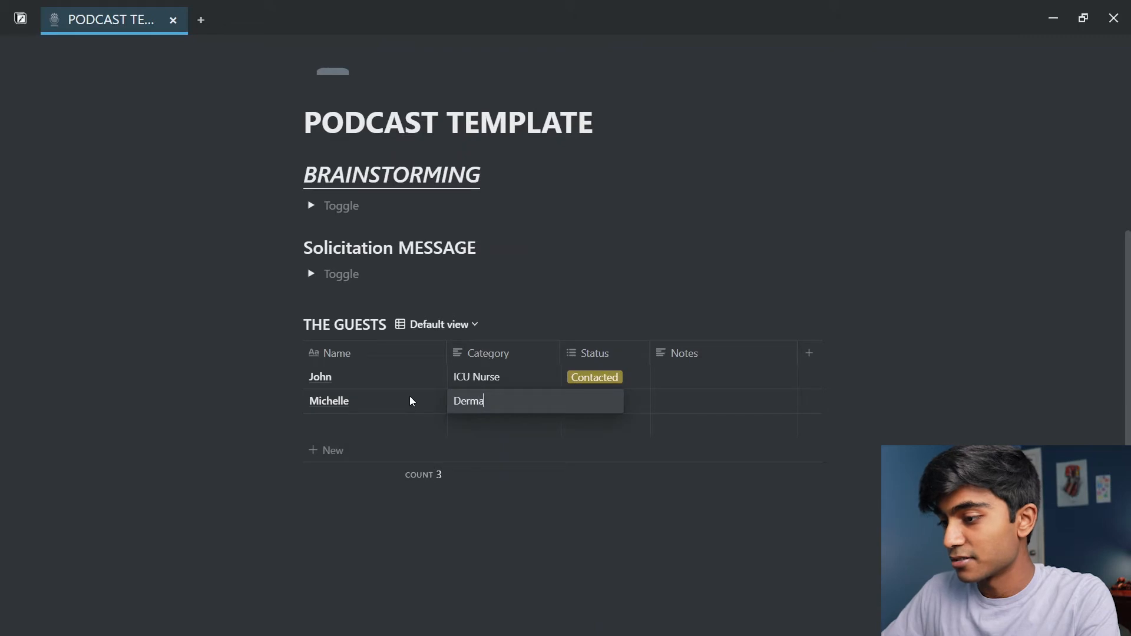
{"action": "type", "text": "tologist"}
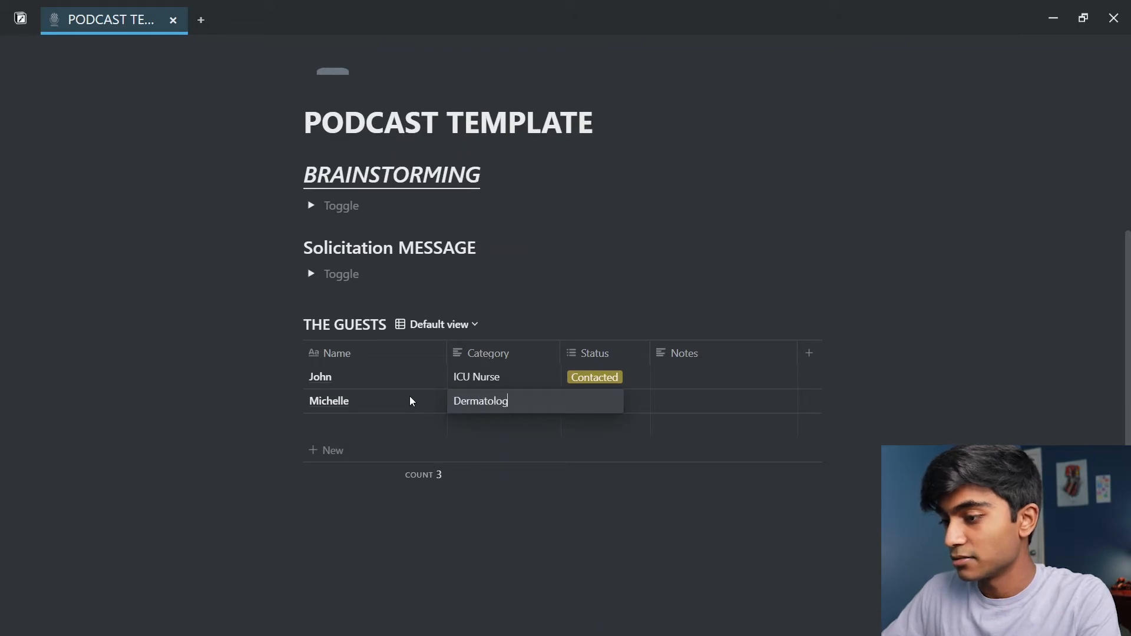
{"action": "key", "text": "Return"}
Set the Status of the Dermatologist guest to Follow-UP!
{"action": "key", "text": "Up"}
{"action": "key", "text": "Right"}
{"action": "key", "text": "Return"}
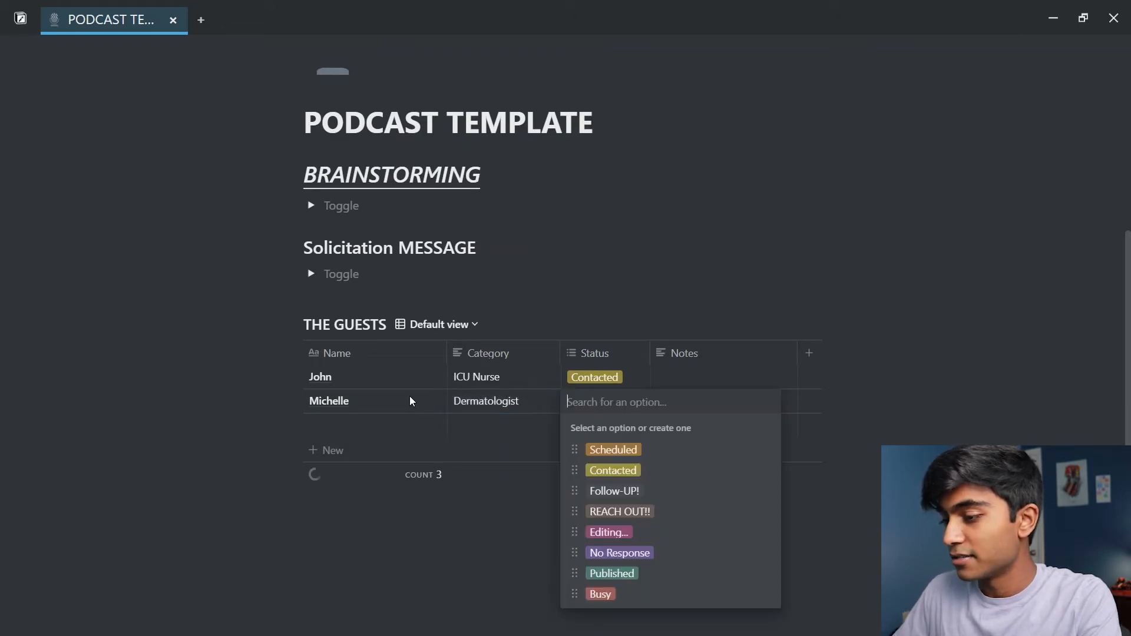
{"action": "key", "text": "Down"}
{"action": "key", "text": "Down"}
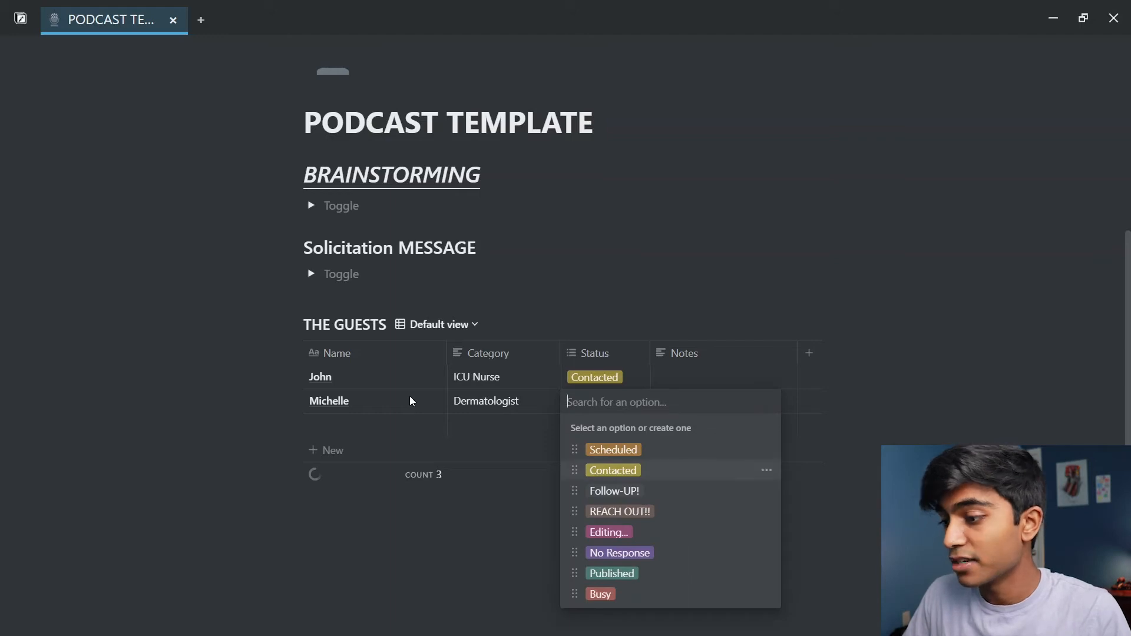
{"action": "key", "text": "Return"}
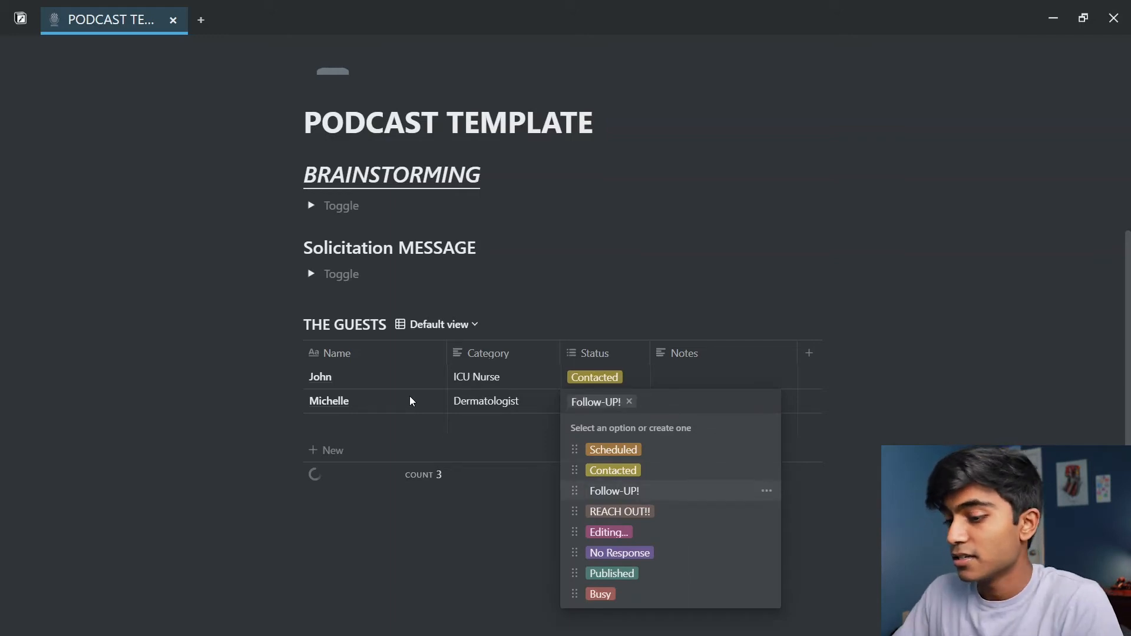
{"action": "key", "text": "Escape"}
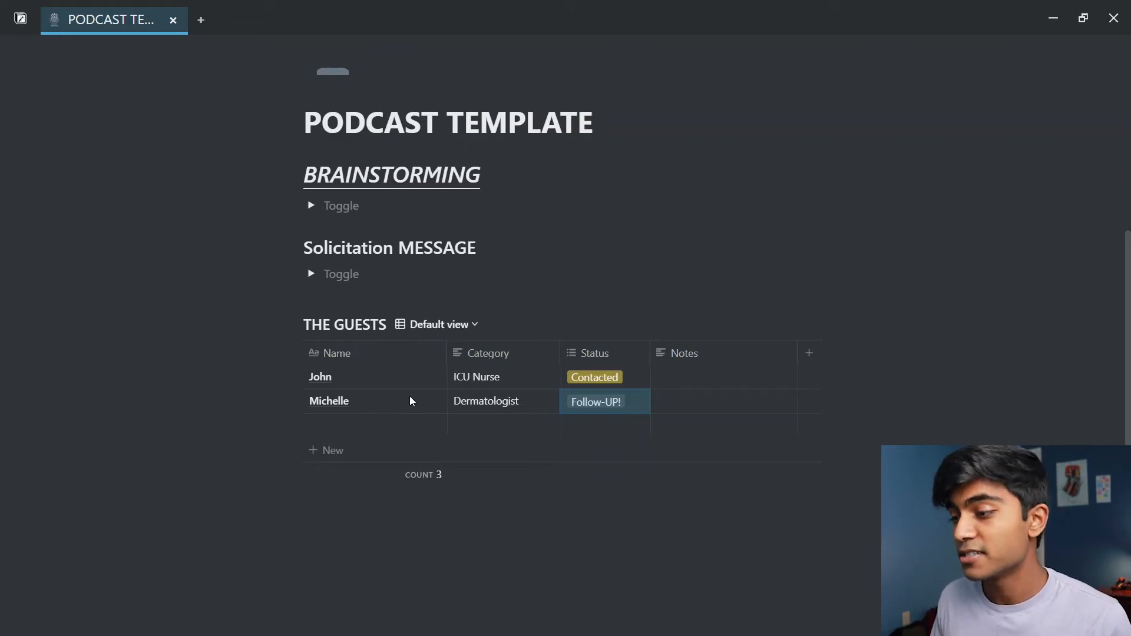
Enter the note "Reach back out in March" for the Dermatologist guest.
{"action": "key", "text": "Right"}
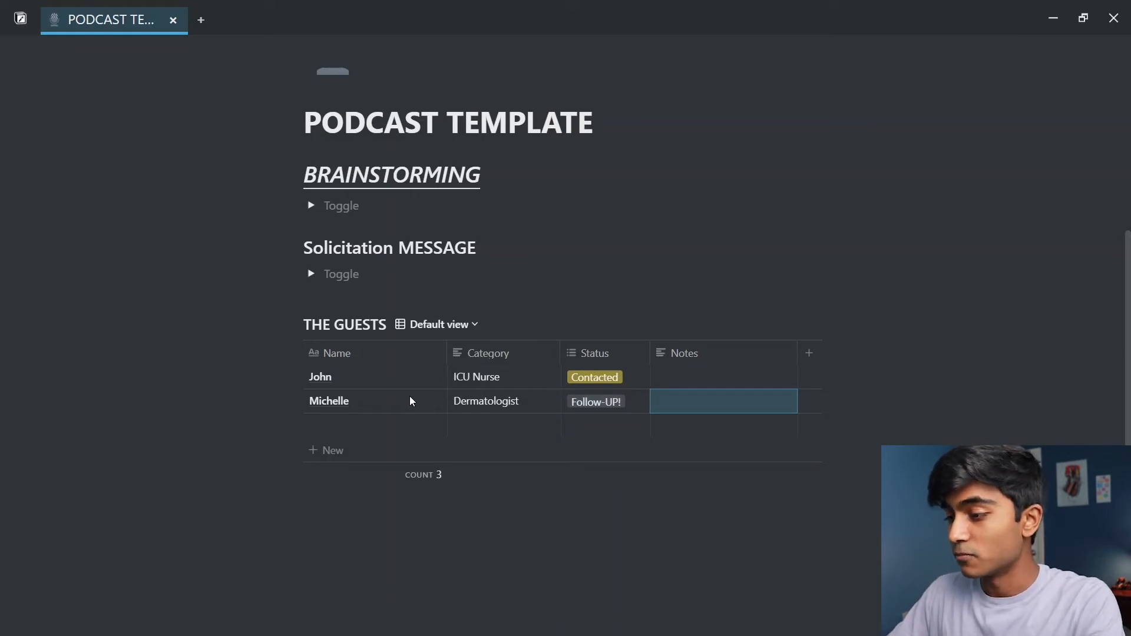
{"action": "type", "text": "Reach back out in March"}
{"action": "key", "text": "Return"}
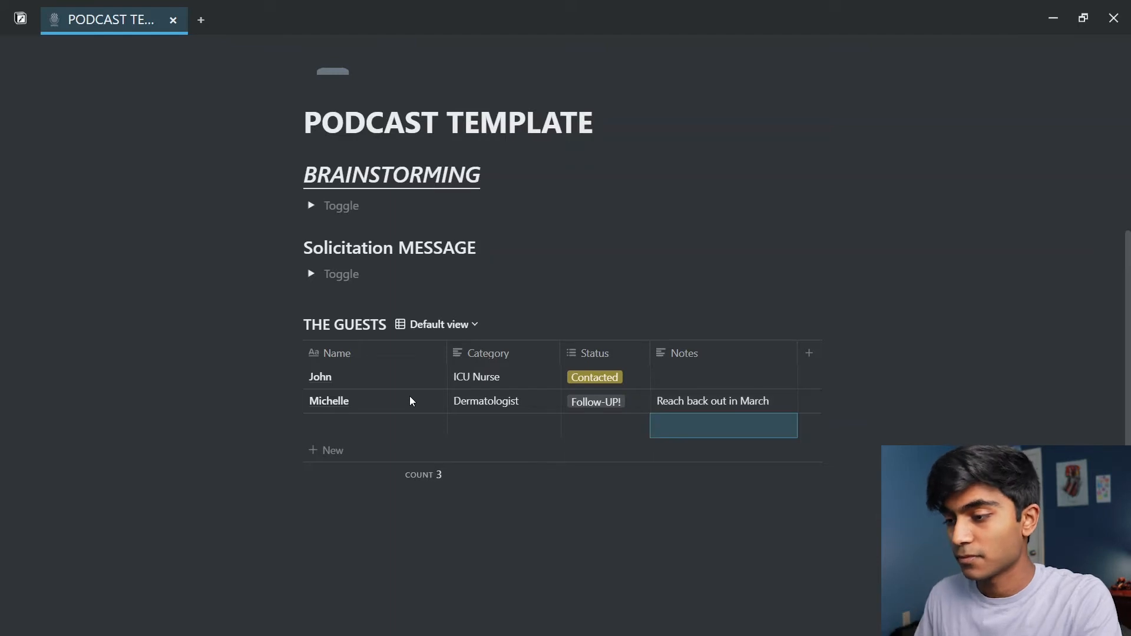
Enter the third guest's name in the empty row below the Dermatologist guest.
{"action": "key", "text": "Left"}
{"action": "key", "text": "Left"}
{"action": "key", "text": "Left"}
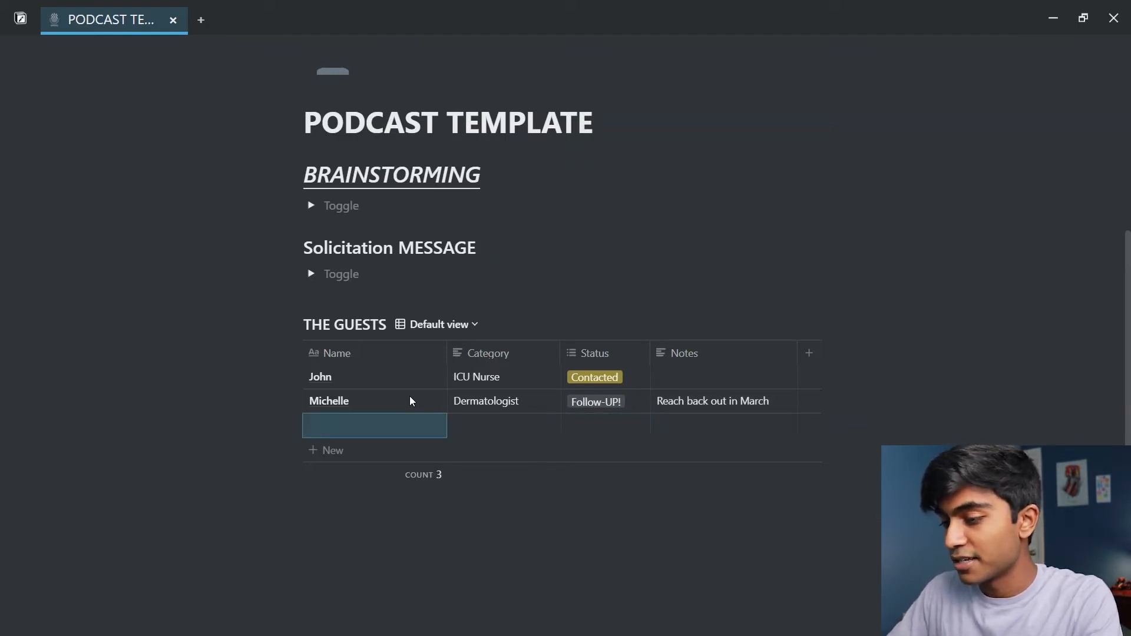
{"action": "type", "text": "Dave"}
{"action": "key", "text": "Return"}
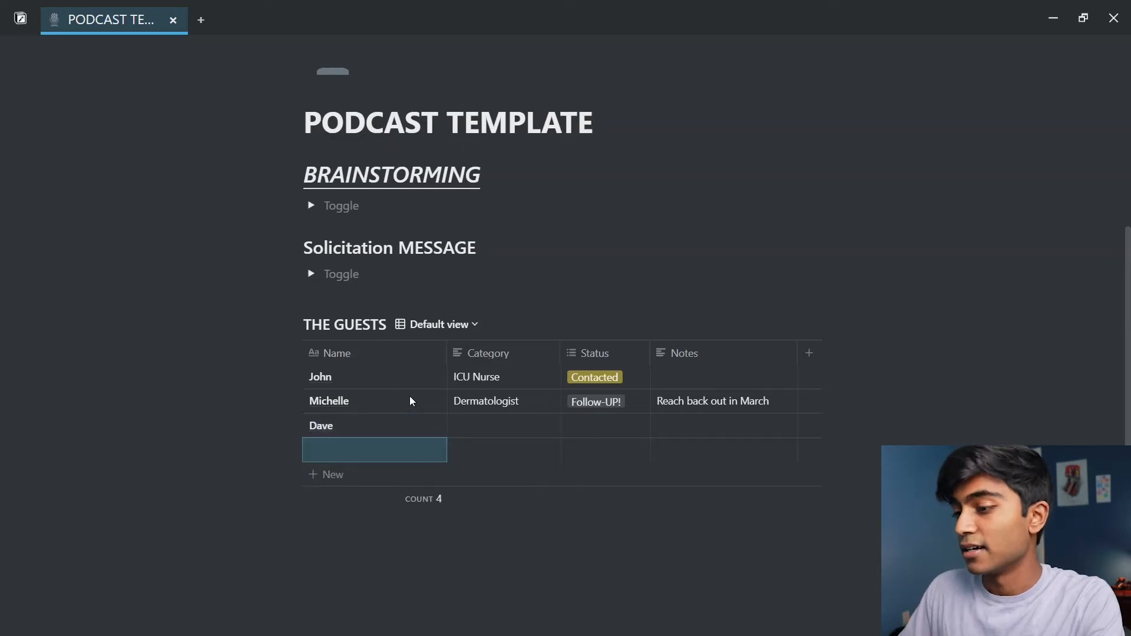
Set the third guest's Category to "Doctor".
{"action": "key", "text": "Up"}
{"action": "key", "text": "Right"}
{"action": "type", "text": "Doctor"}
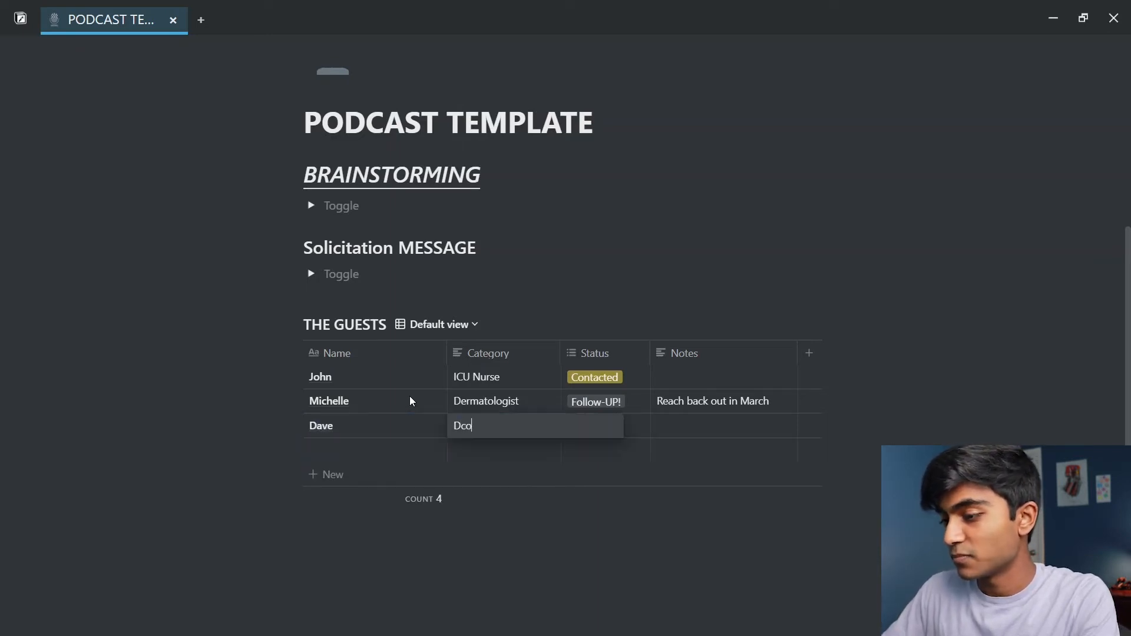
{"action": "key", "text": "Return"}
Set the Status of the Doctor guest to Scheduled.
{"action": "key", "text": "Right"}
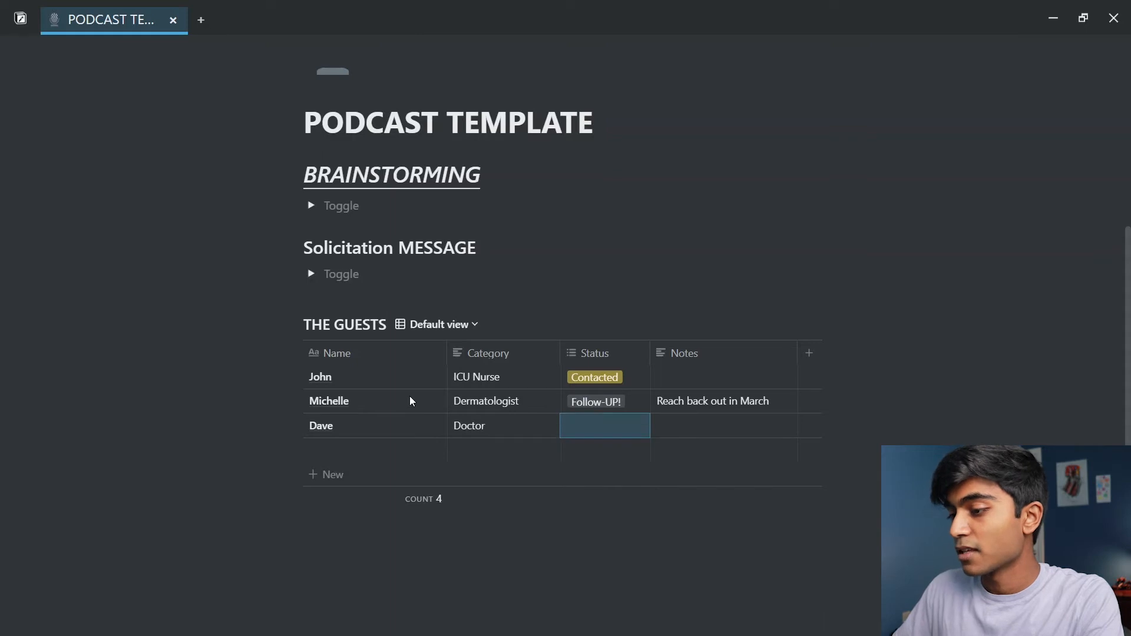
{"action": "key", "text": "Return"}
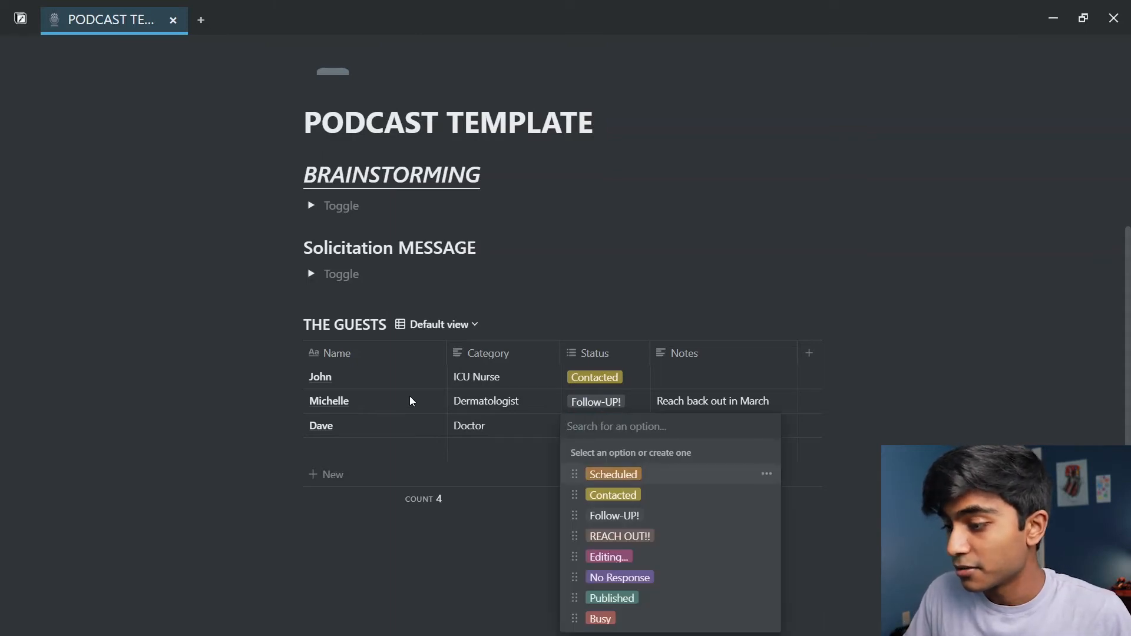
{"action": "key", "text": "Down"}
{"action": "key", "text": "Down"}
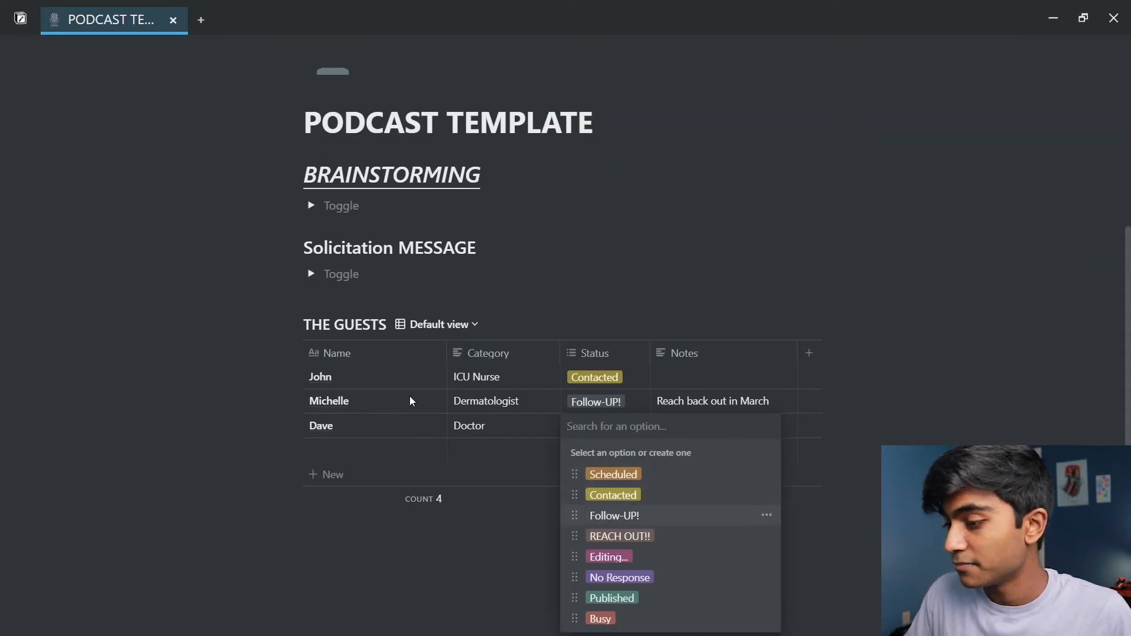
{"action": "key", "text": "Up"}
{"action": "key", "text": "Up"}
{"action": "key", "text": "Return"}
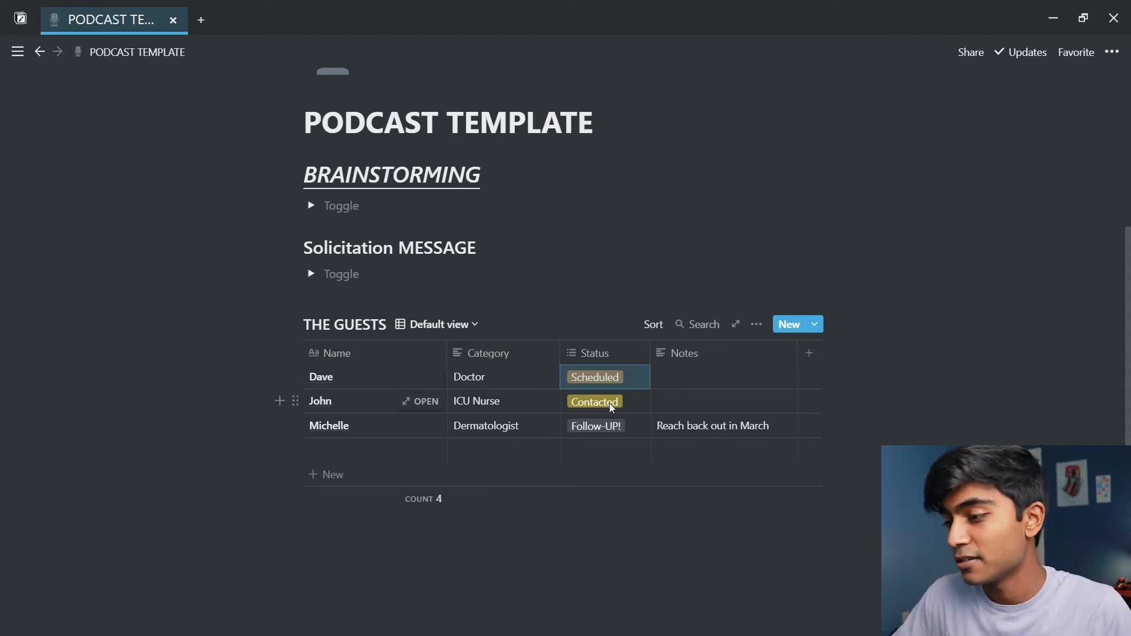
Check the Status options of the ICU Nurse guest without changing them, and open the Doctor guest's page.
{"action": "left_click", "coordinate": [591, 401]}
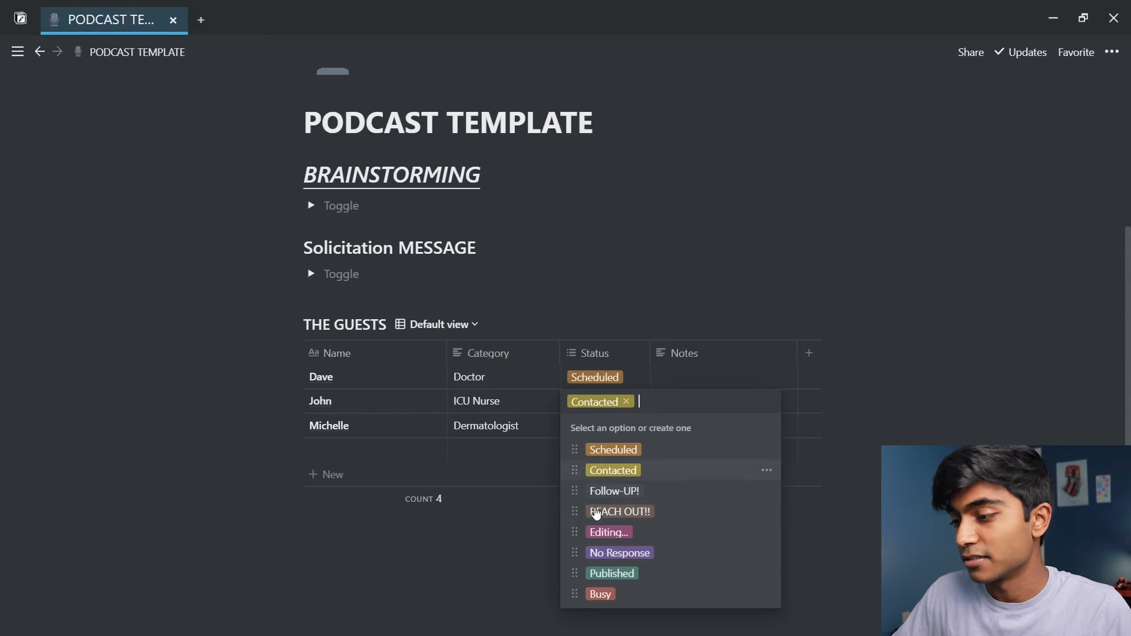
{"action": "left_click", "coordinate": [517, 626]}
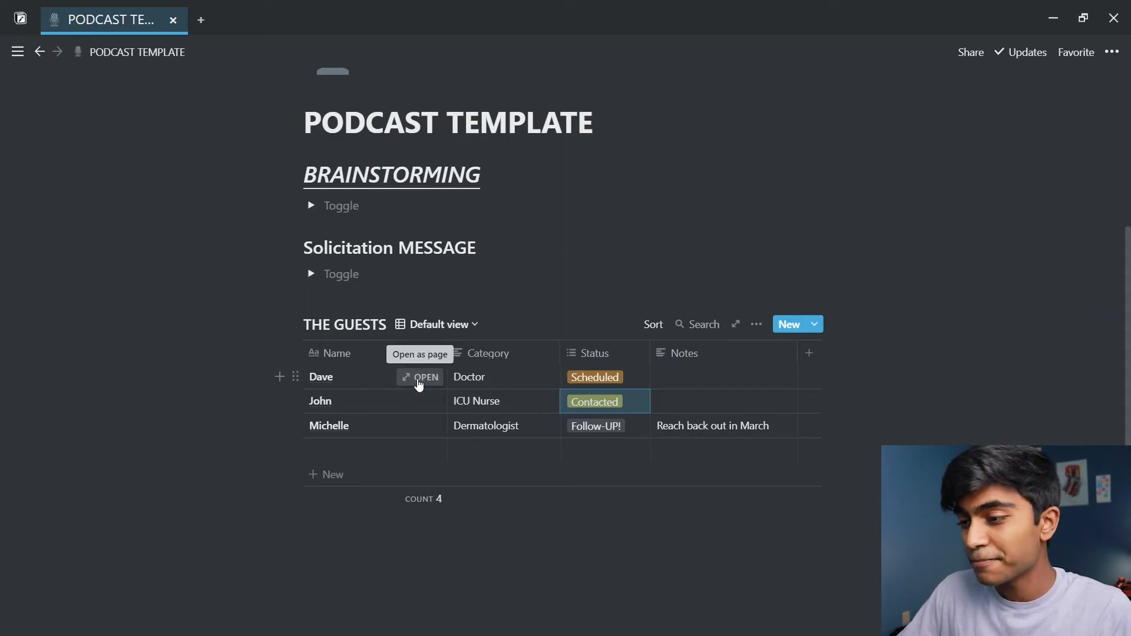
{"action": "left_click", "coordinate": [419, 379]}
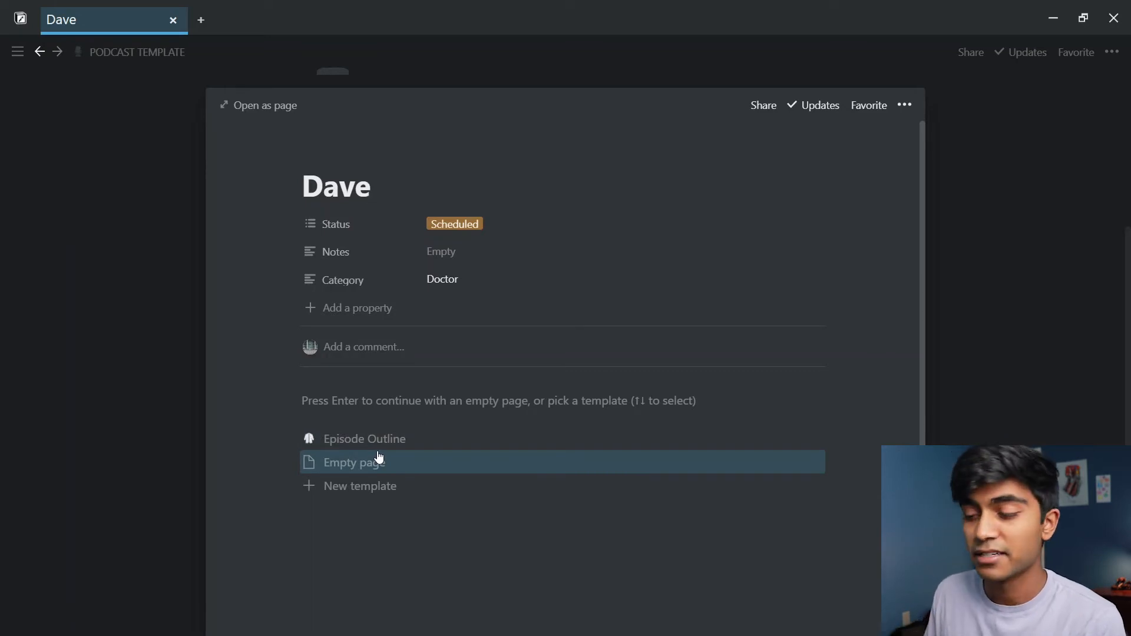
Apply the Episode Outline template to the Doctor guest's page, look over its sections, and return to the guest table.
{"action": "key", "text": "Up"}
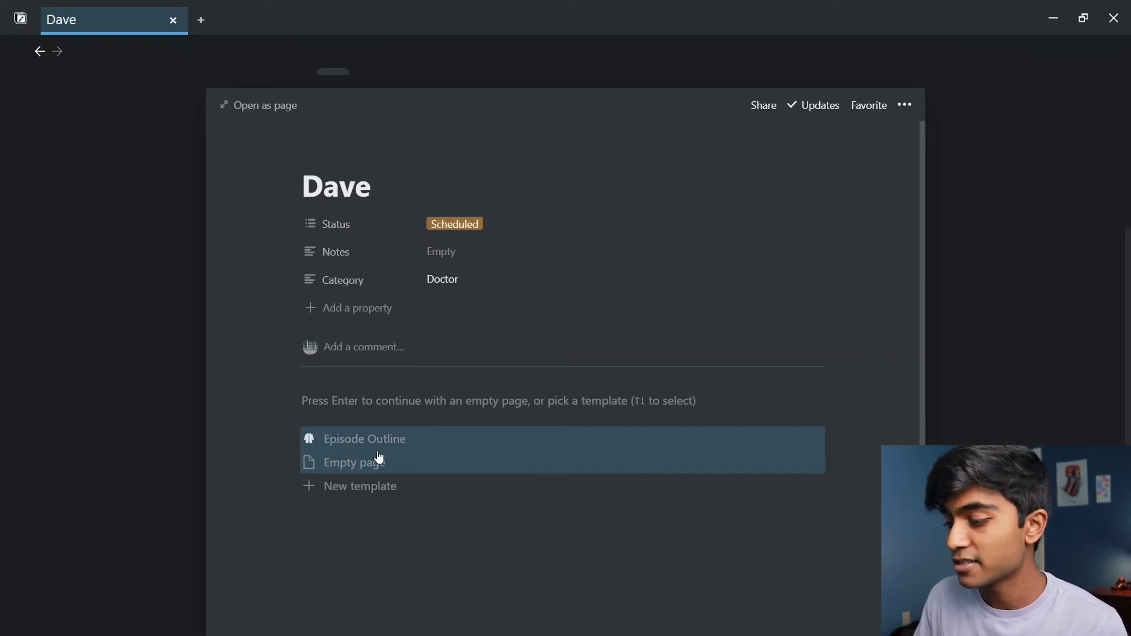
{"action": "key", "text": "Down"}
{"action": "key", "text": "Down"}
{"action": "key", "text": "Up"}
{"action": "key", "text": "Up"}
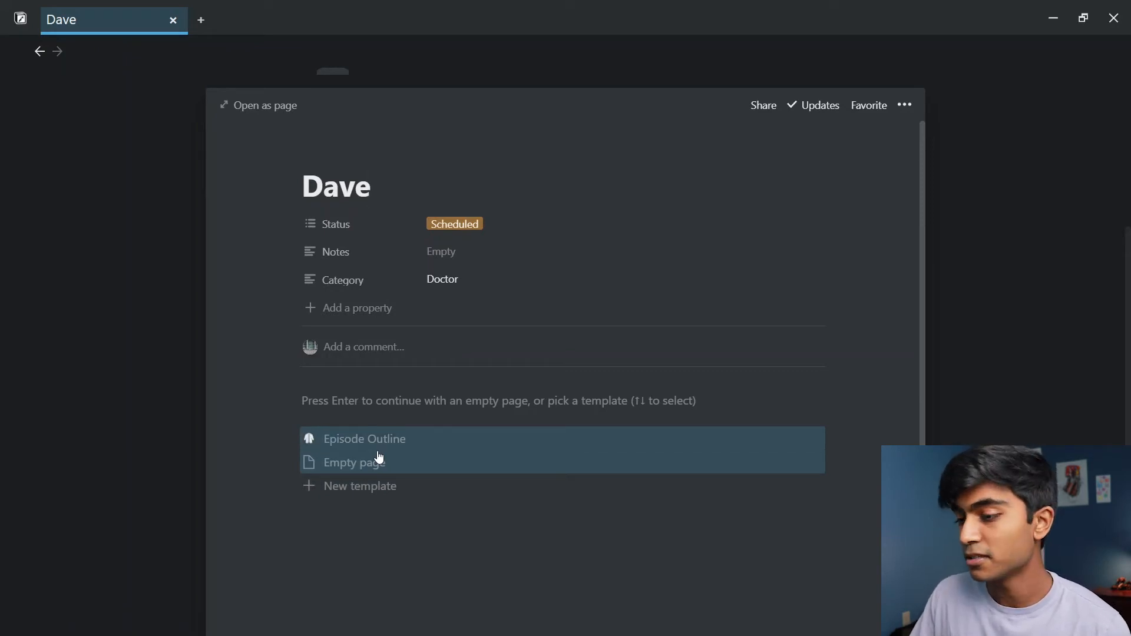
{"action": "key", "text": "Down"}
{"action": "key", "text": "Down"}
{"action": "key", "text": "Up"}
{"action": "key", "text": "Down"}
{"action": "key", "text": "Up"}
{"action": "key", "text": "Up"}
{"action": "key", "text": "Down"}
{"action": "key", "text": "Down"}
{"action": "key", "text": "Up"}
{"action": "key", "text": "Up"}
{"action": "key", "text": "Down"}
{"action": "key", "text": "Up"}
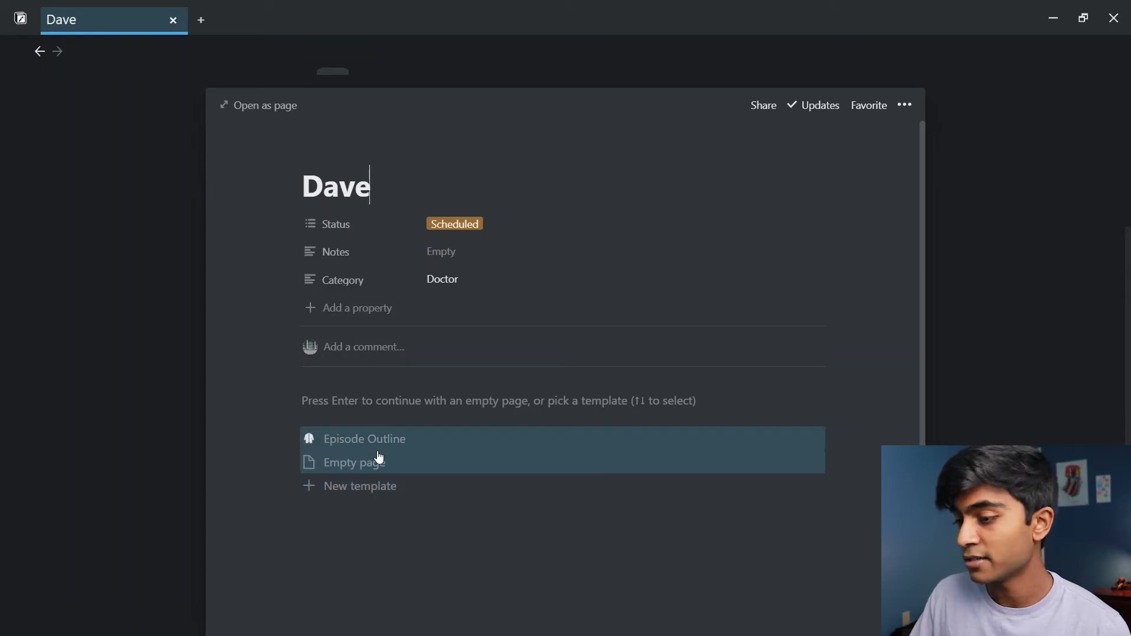
{"action": "key", "text": "Return"}
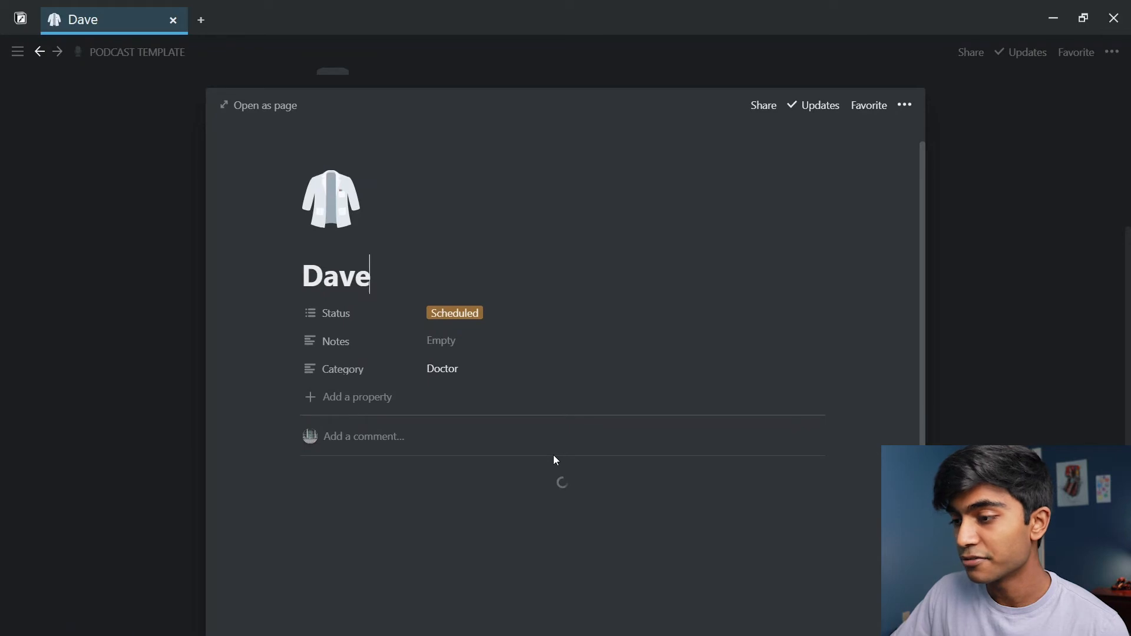
{"action": "scroll", "coordinate": [552, 460], "scroll_direction": "down", "scroll_amount": 2}
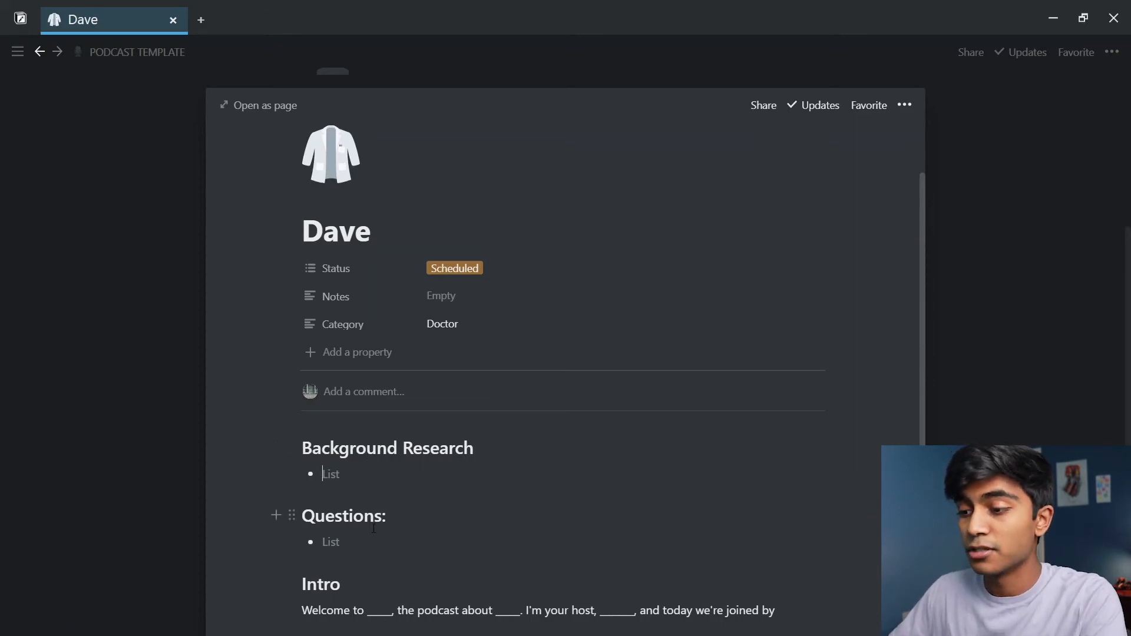
{"action": "scroll", "coordinate": [372, 528], "scroll_direction": "down", "scroll_amount": 2}
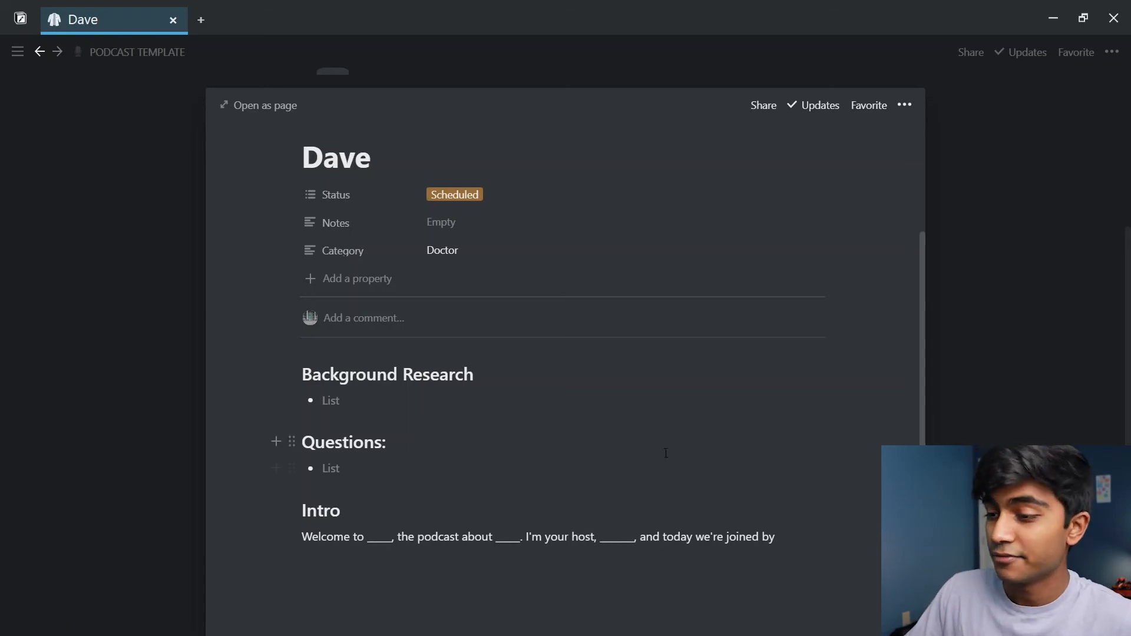
{"action": "left_click", "coordinate": [1017, 347]}
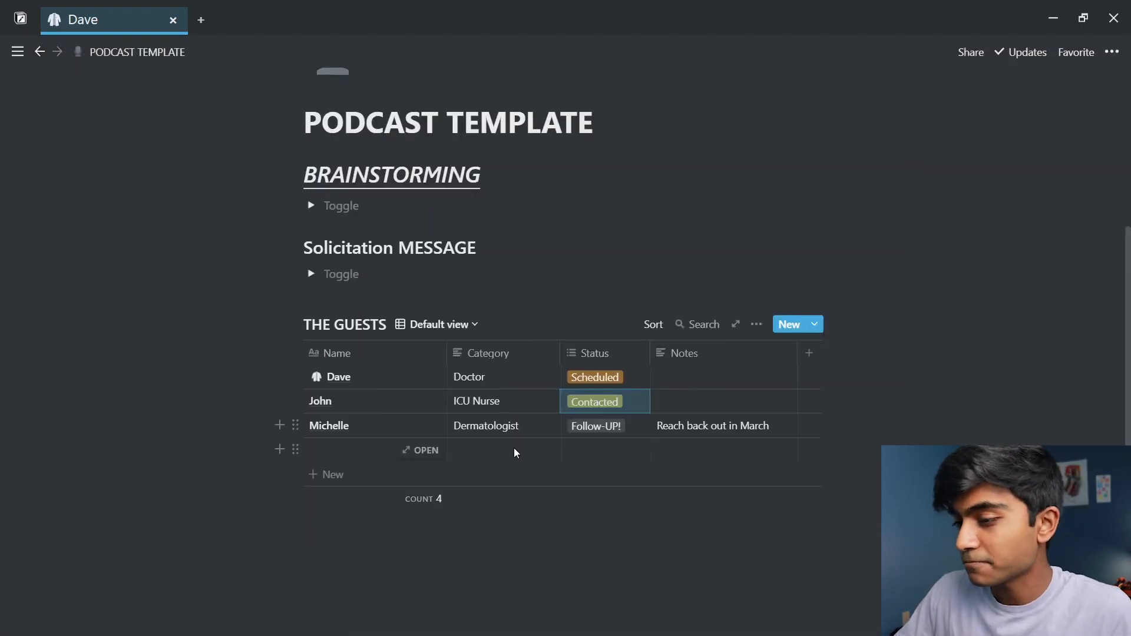
Apply the Episode Outline template to the ICU Nurse guest's page and return to the guest table.
{"action": "left_click", "coordinate": [426, 403]}
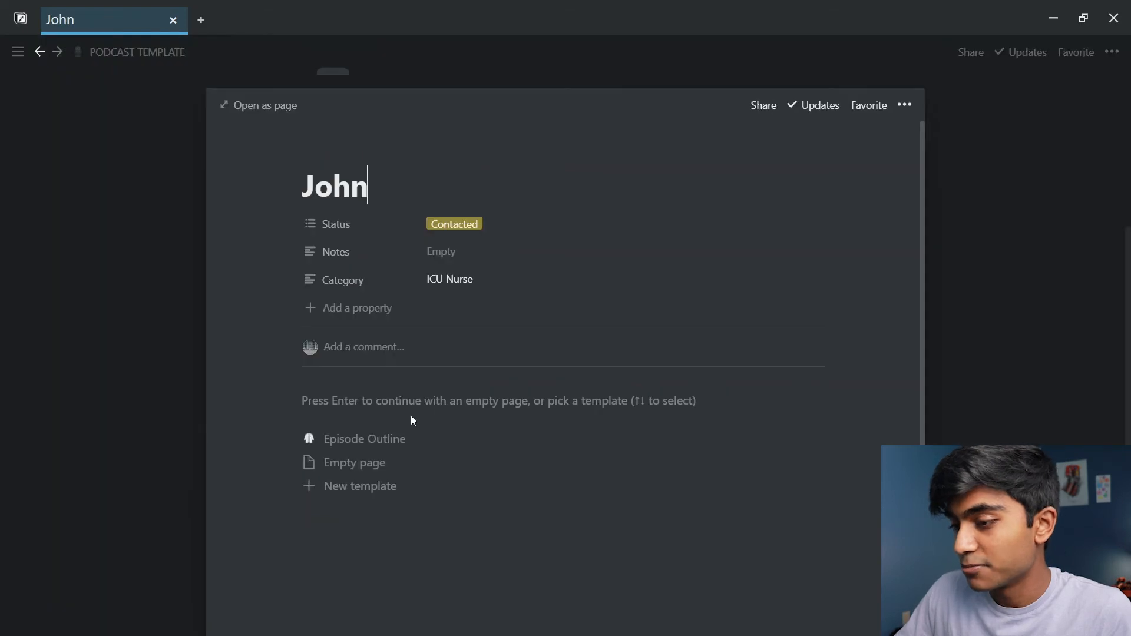
{"action": "left_click", "coordinate": [395, 439]}
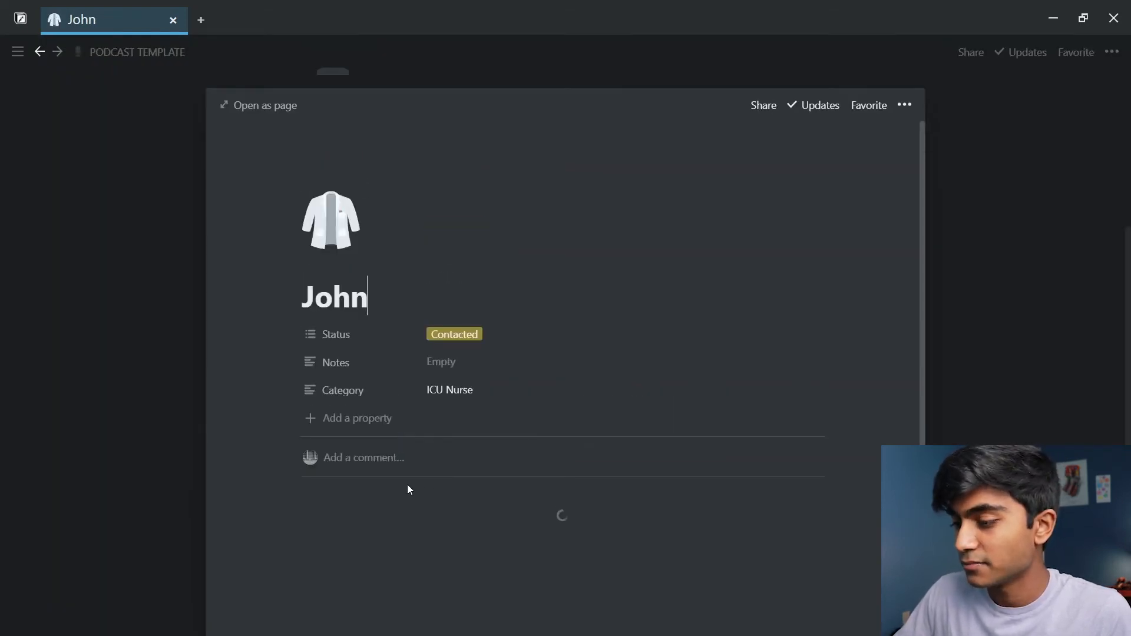
{"action": "scroll", "coordinate": [412, 501], "scroll_direction": "down", "scroll_amount": 2}
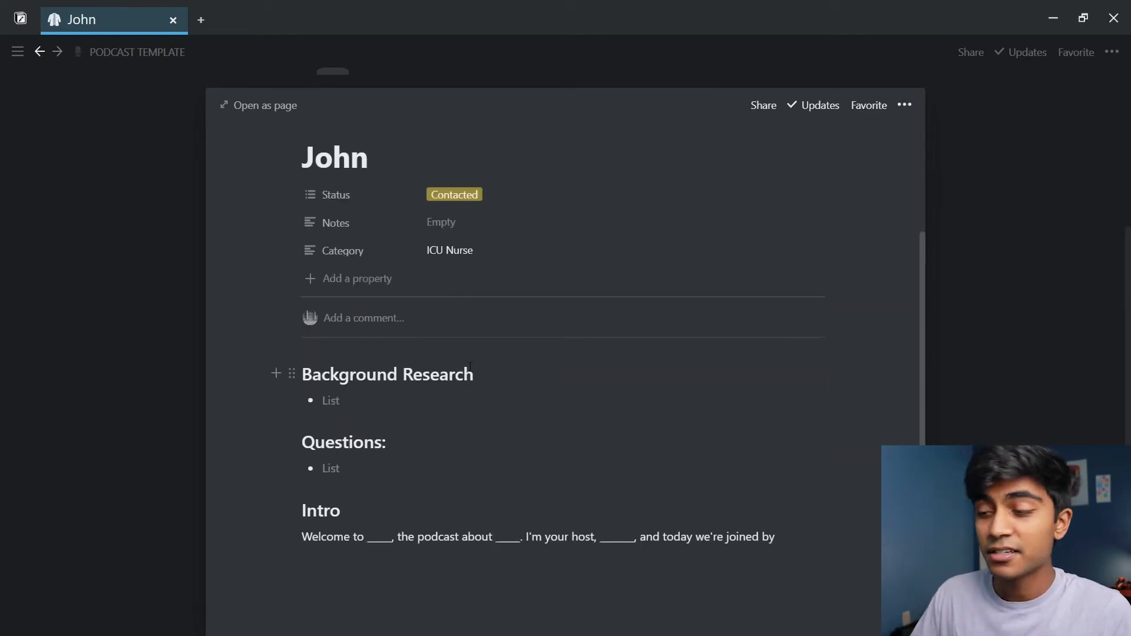
{"action": "left_click", "coordinate": [1001, 272]}
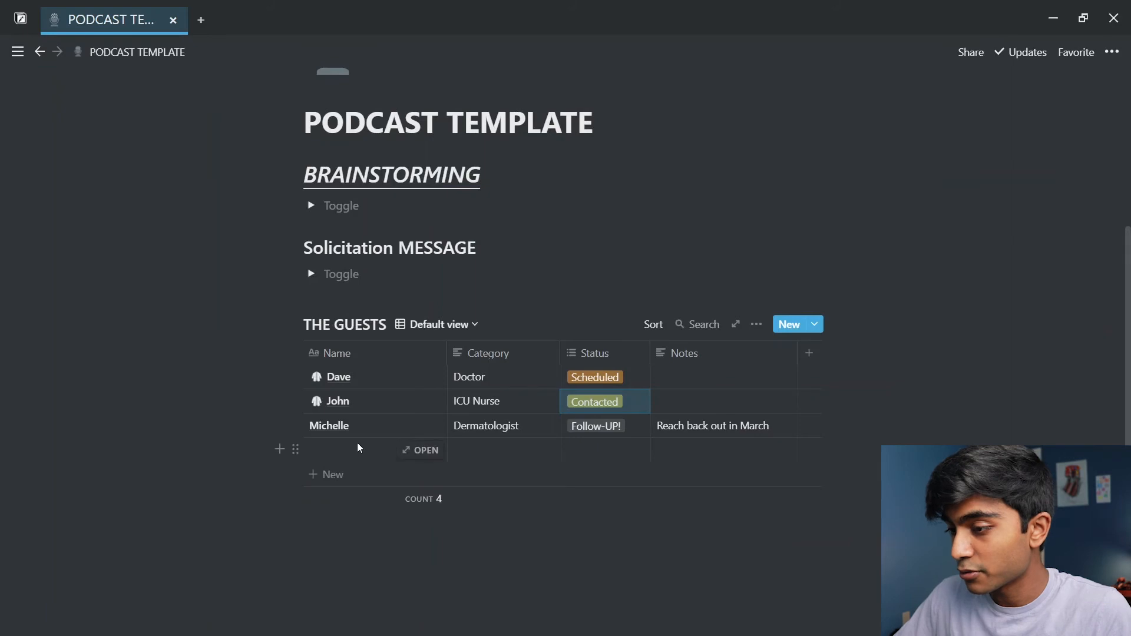
From the Dermatologist guest's page, edit the Episode Outline template, adding "What is something you wished people knew about your practice?" under Questions.
{"action": "left_click", "coordinate": [409, 430]}
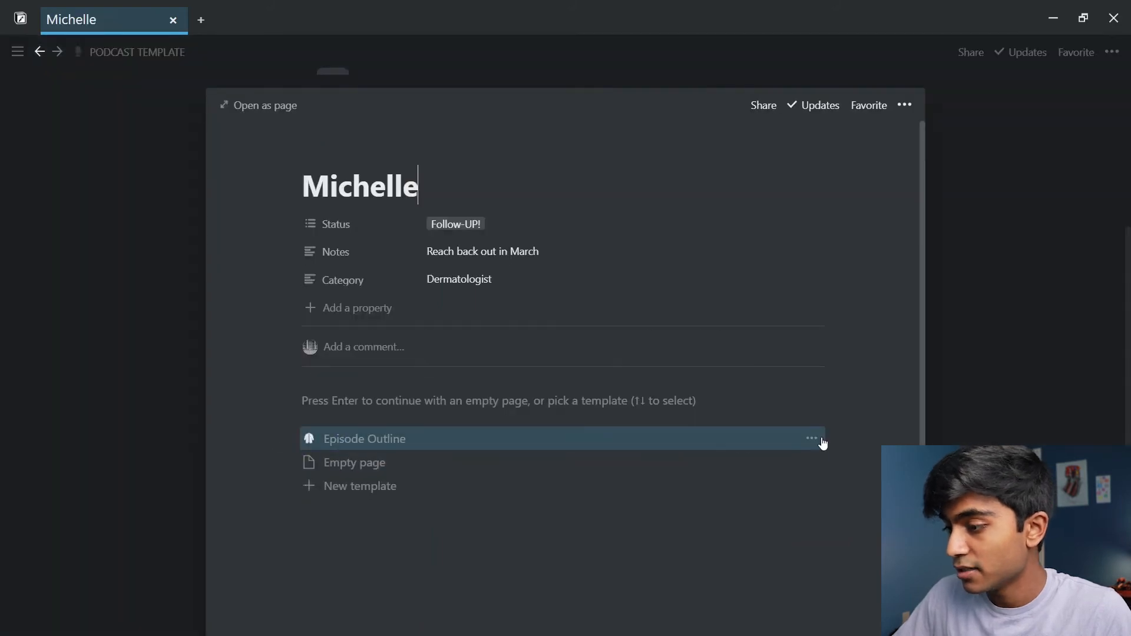
{"action": "left_click", "coordinate": [813, 440]}
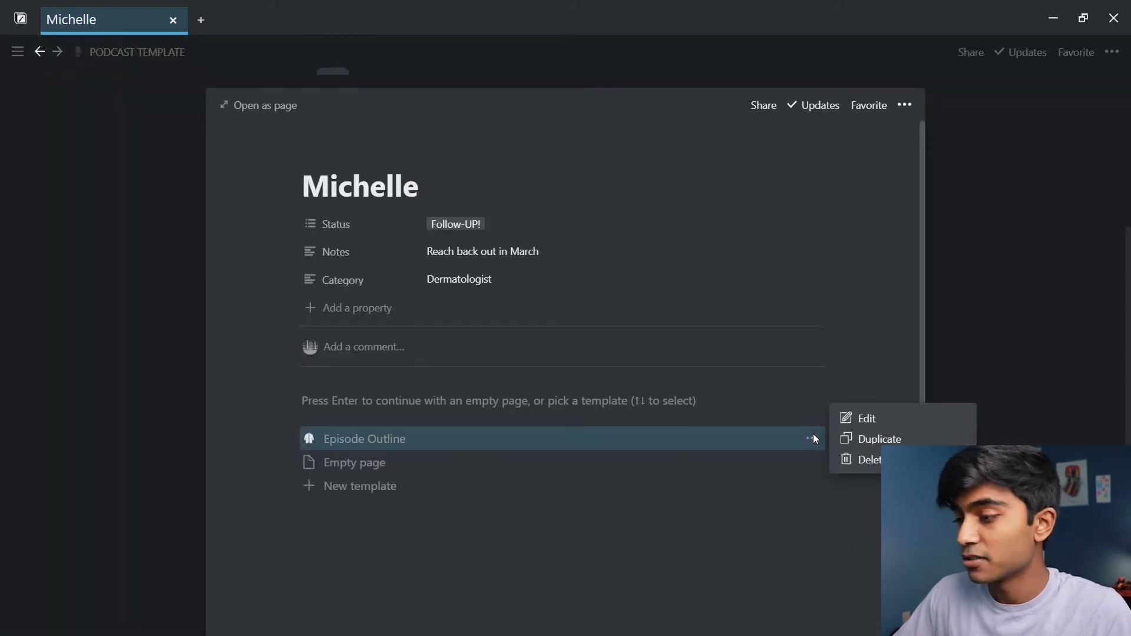
{"action": "left_click", "coordinate": [867, 417]}
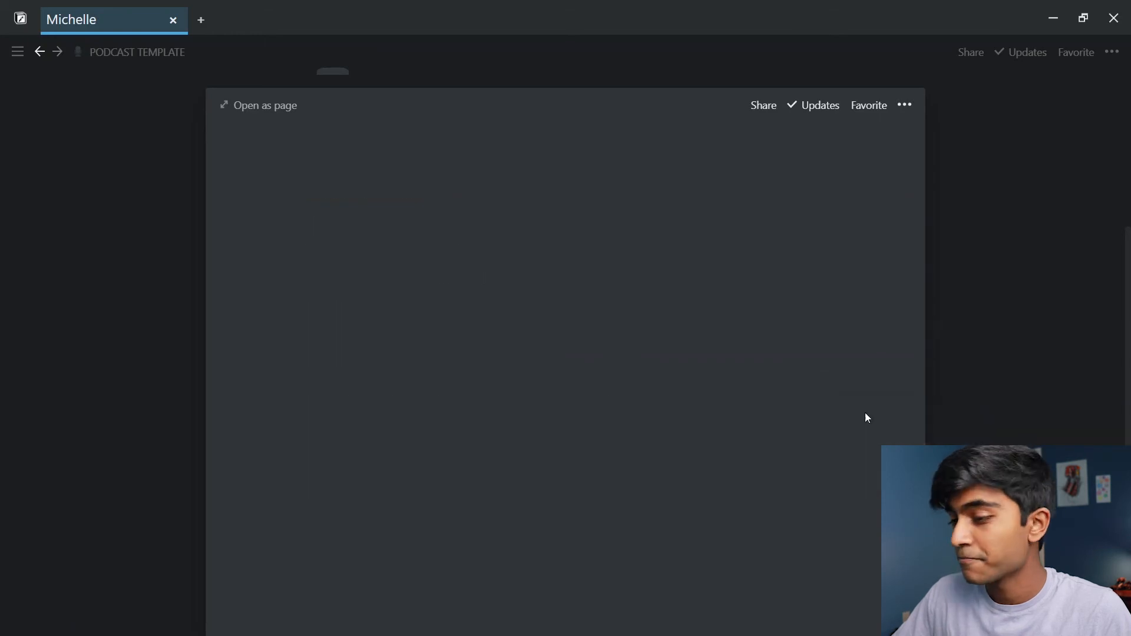
{"action": "scroll", "coordinate": [496, 449], "scroll_direction": "down", "scroll_amount": 3}
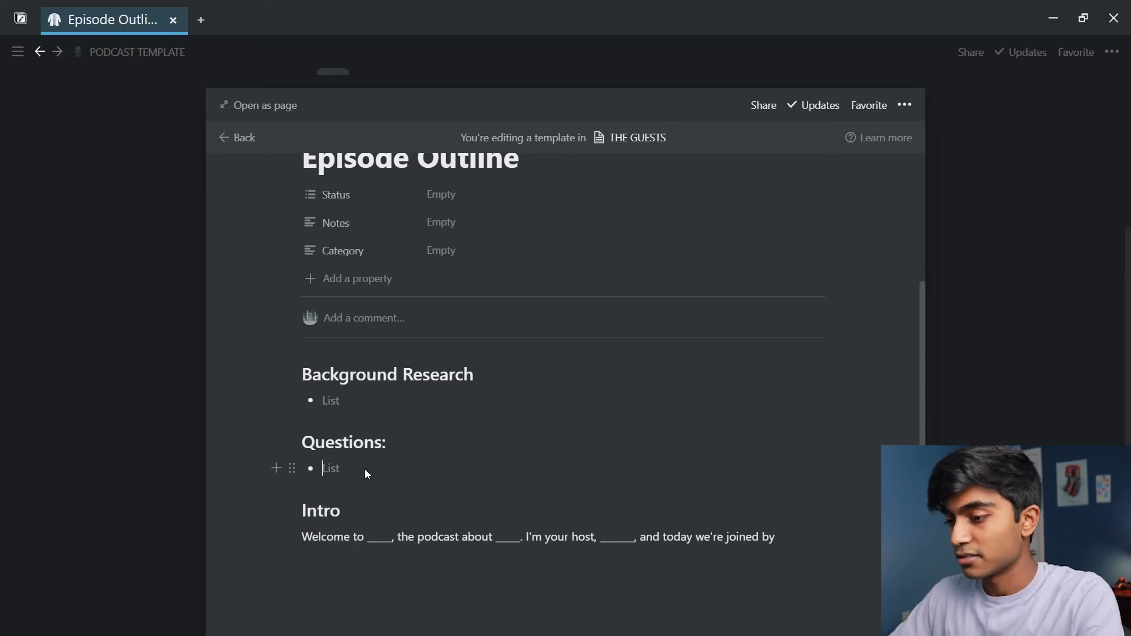
{"action": "type", "text": "What is someth"}
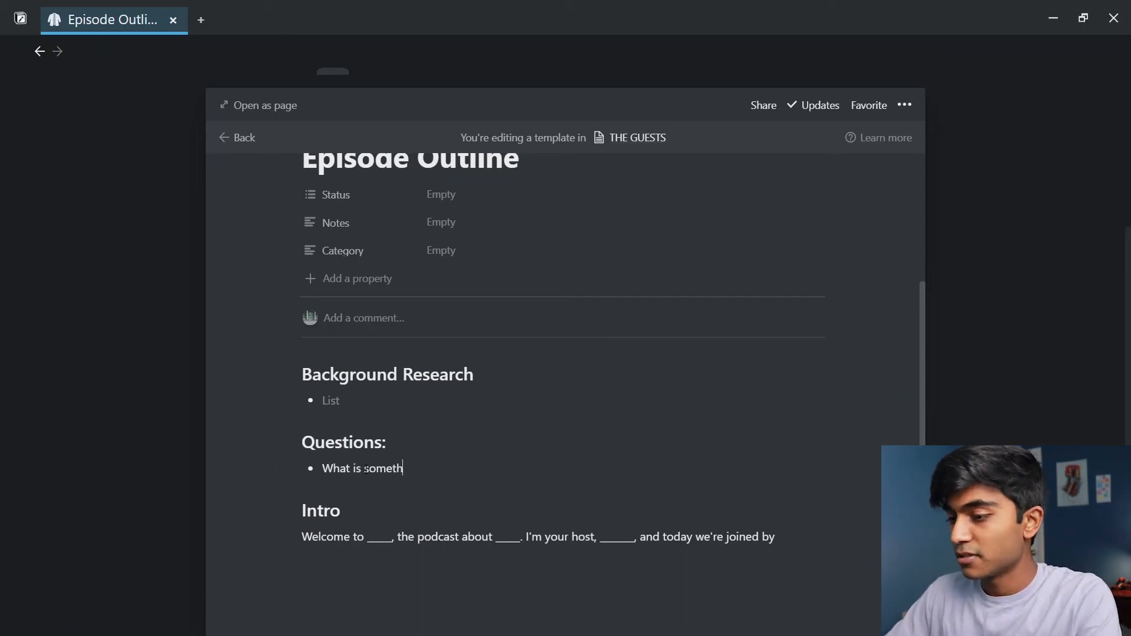
{"action": "type", "text": "ing you wished people knew about your"}
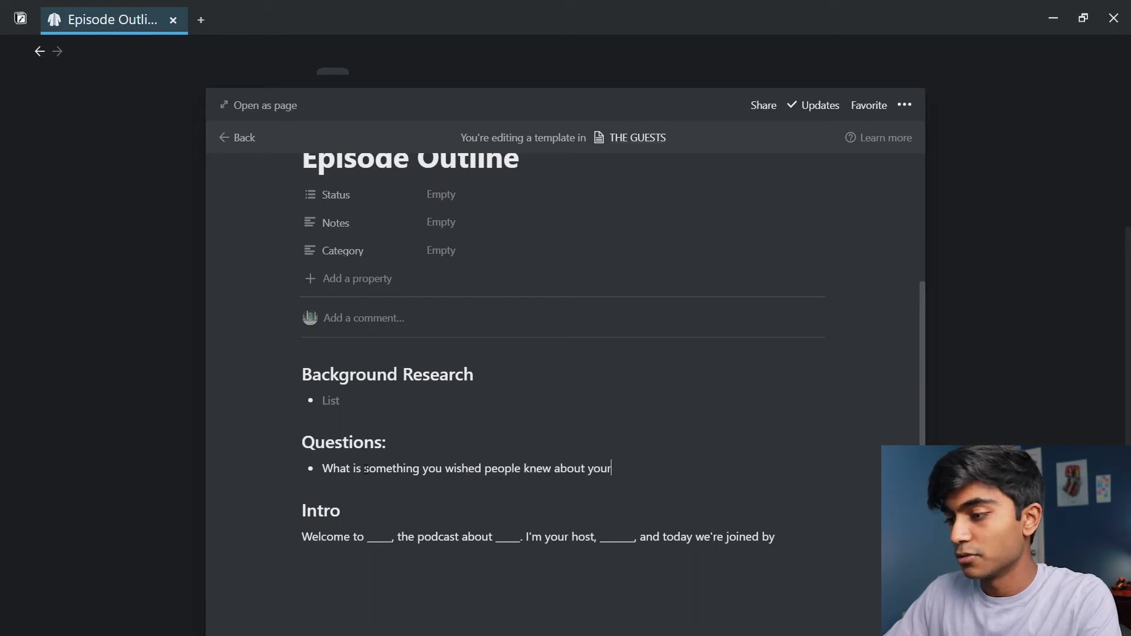
{"action": "type", "text": " practice?"}
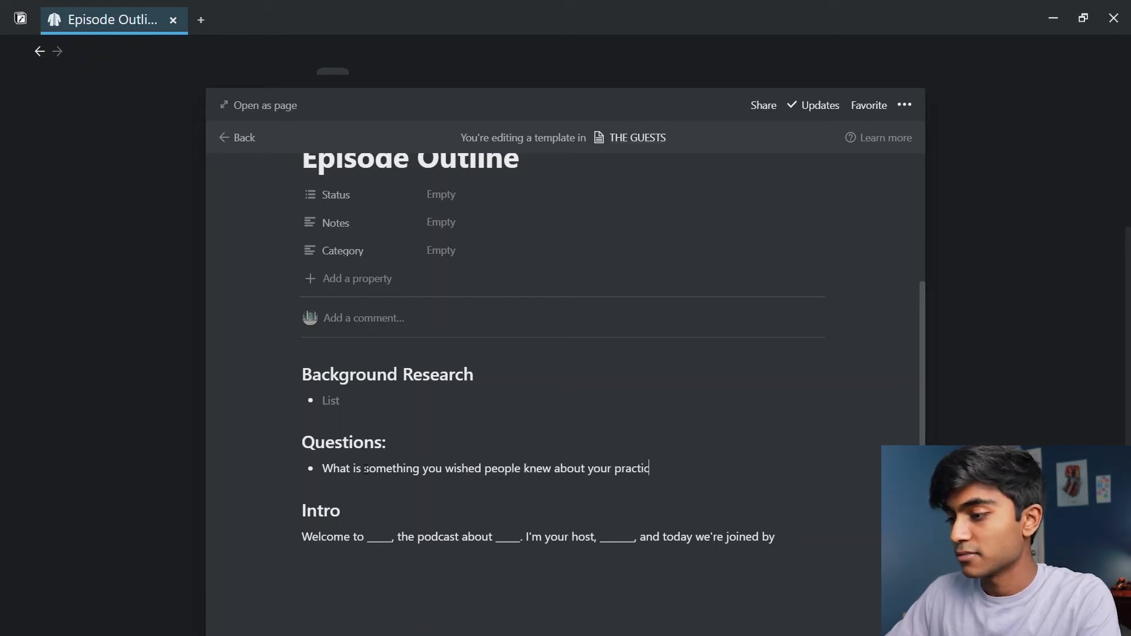
{"action": "left_click", "coordinate": [225, 139]}
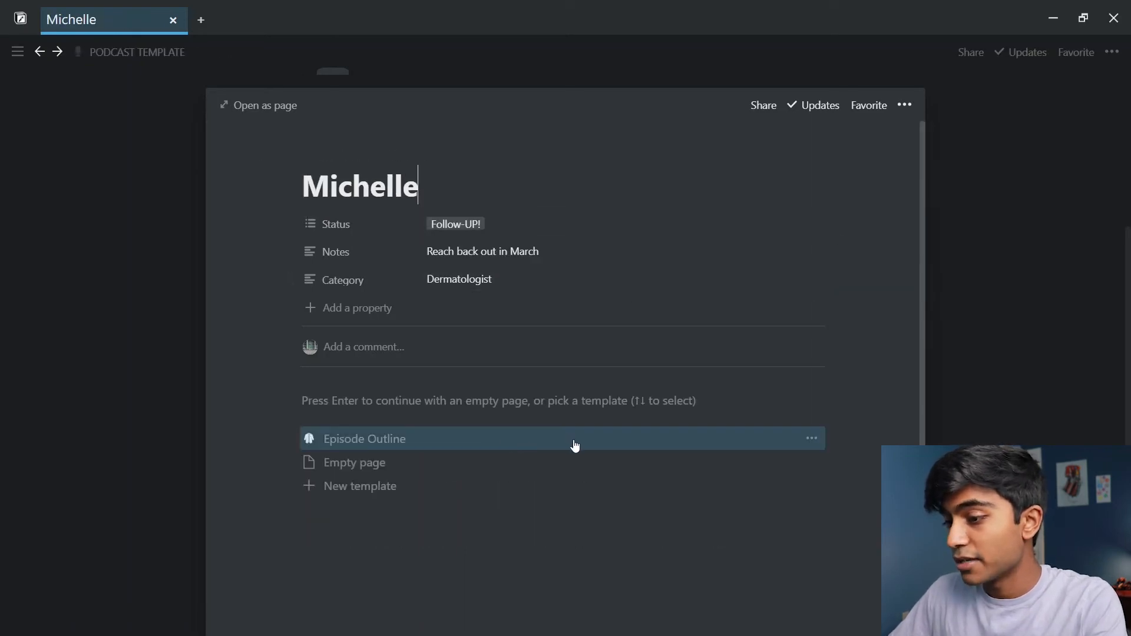
Apply the edited Episode Outline template to the Dermatologist guest's page, check its Questions section, and close the page.
{"action": "left_click", "coordinate": [557, 445]}
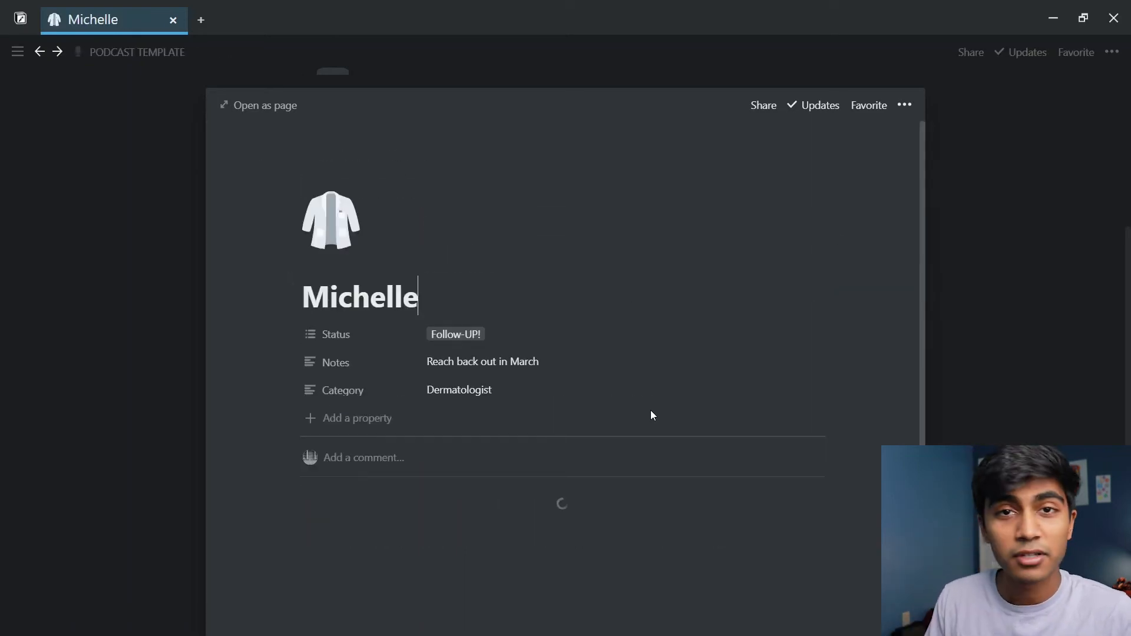
{"action": "scroll", "coordinate": [650, 412], "scroll_direction": "down", "scroll_amount": 3}
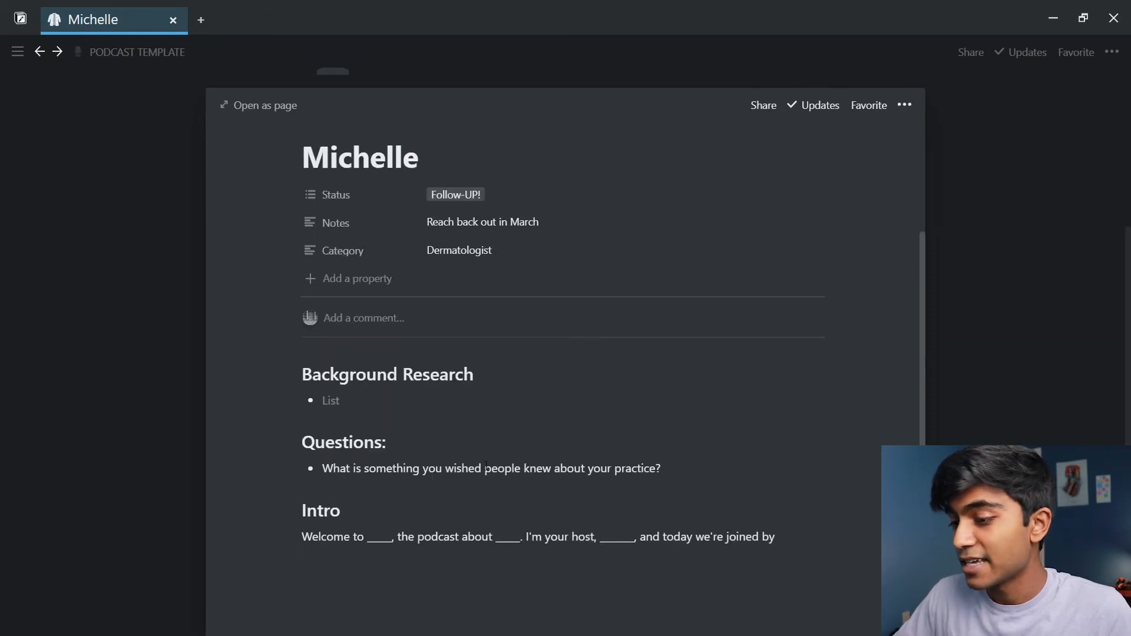
{"action": "left_click", "coordinate": [941, 410]}
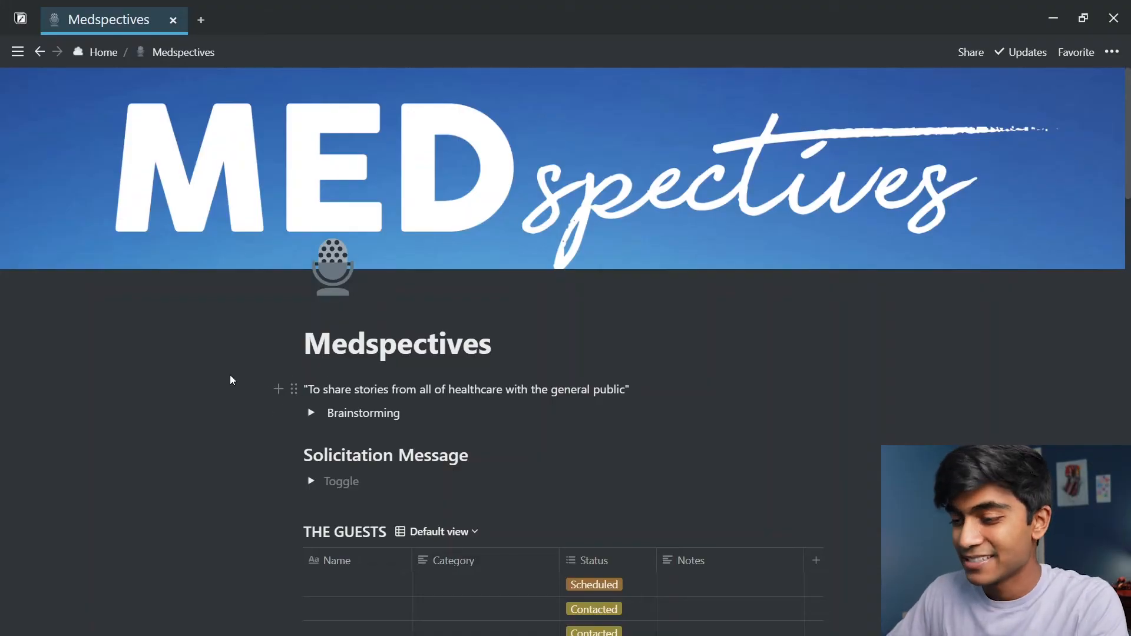
Expand the Brainstorming section of the Medspectives page and look through its list of planning questions.
{"action": "scroll", "coordinate": [242, 380], "scroll_direction": "down", "scroll_amount": 3}
{"action": "left_click", "coordinate": [311, 267]}
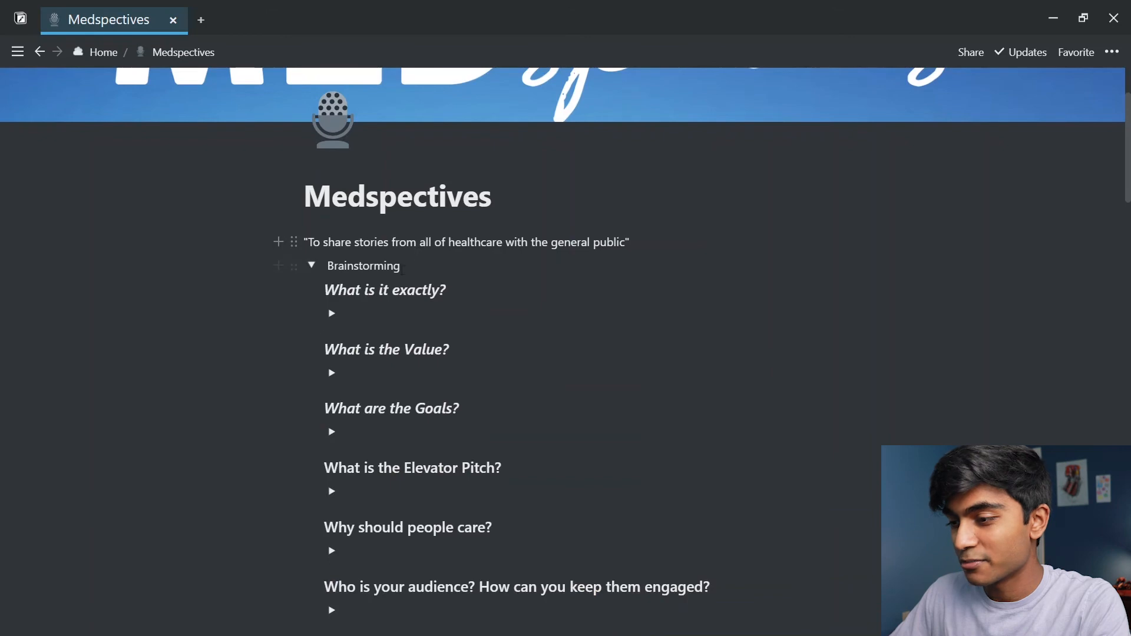
{"action": "scroll", "coordinate": [406, 319], "scroll_direction": "down", "scroll_amount": 6}
{"action": "scroll", "coordinate": [401, 336], "scroll_direction": "up", "scroll_amount": 7}
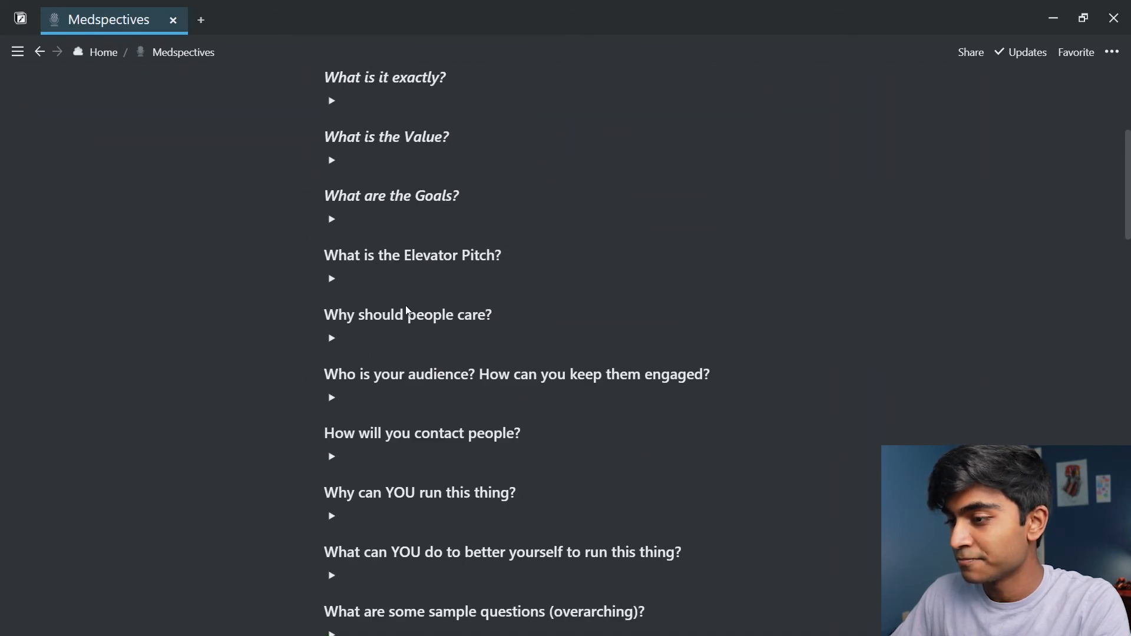
{"action": "scroll", "coordinate": [433, 454], "scroll_direction": "down", "scroll_amount": 7}
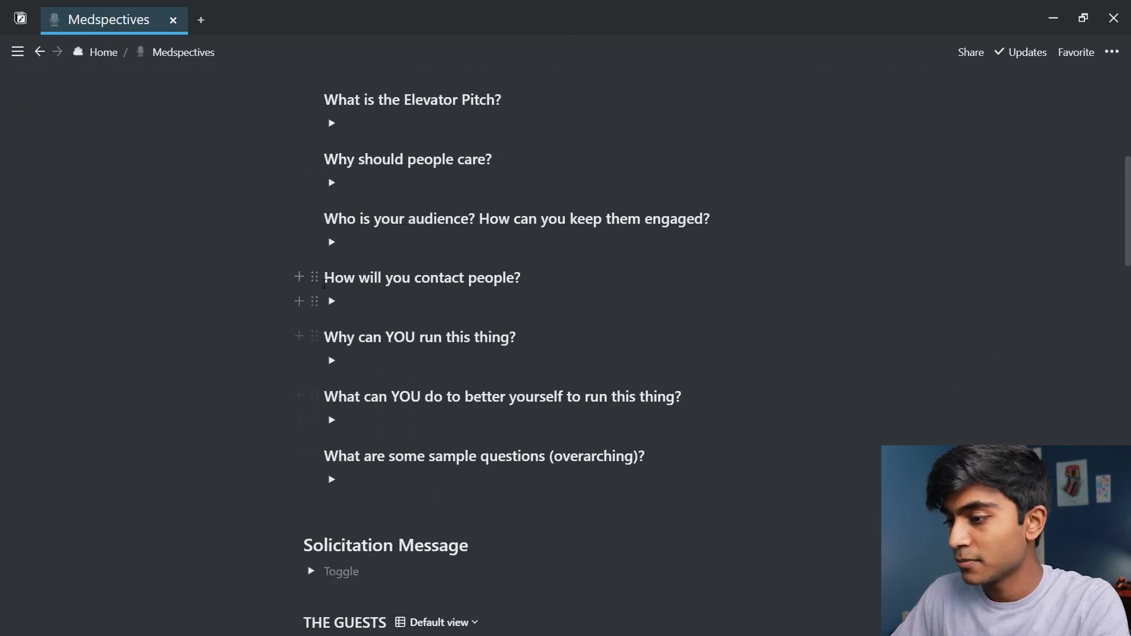
{"action": "scroll", "coordinate": [325, 284], "scroll_direction": "up", "scroll_amount": 5}
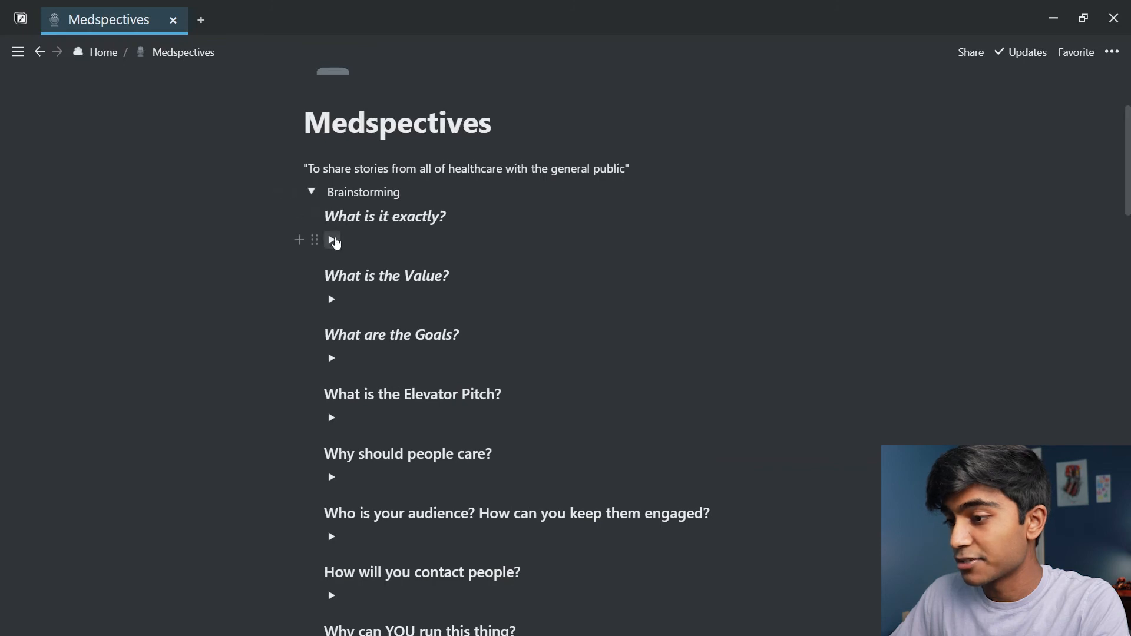
Expand and read the Brainstorming answers from "What is it exactly?" through "Why should people care?".
{"action": "left_click", "coordinate": [332, 240]}
{"action": "scroll", "coordinate": [332, 253], "scroll_direction": "down", "scroll_amount": 3}
{"action": "left_click", "coordinate": [331, 263]}
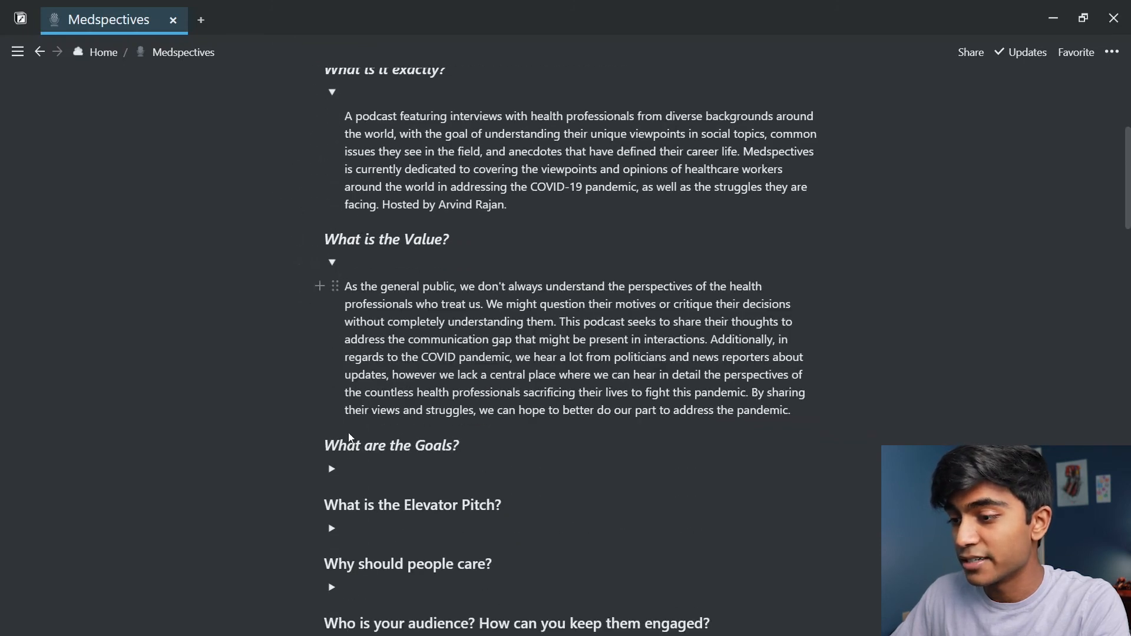
{"action": "left_click", "coordinate": [333, 470]}
{"action": "scroll", "coordinate": [330, 471], "scroll_direction": "down", "scroll_amount": 4}
{"action": "left_click", "coordinate": [331, 478]}
{"action": "scroll", "coordinate": [327, 486], "scroll_direction": "down", "scroll_amount": 3}
{"action": "left_click", "coordinate": [333, 457]}
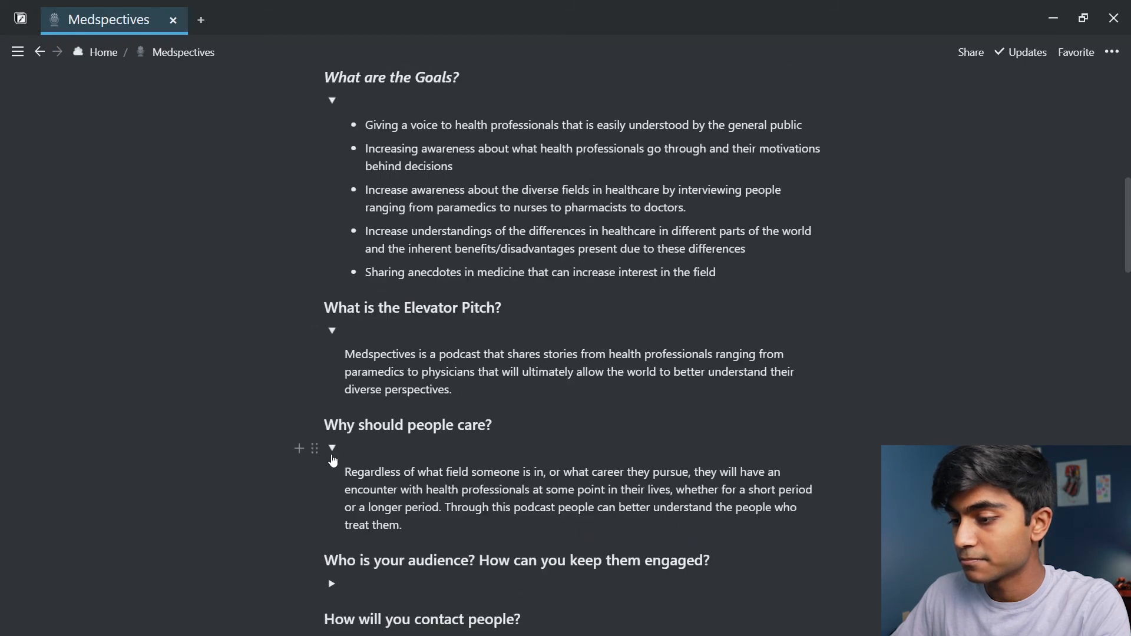
Expand the remaining Brainstorming answers, from the audience question through the sample questions, and review the whole section back to its start.
{"action": "scroll", "coordinate": [335, 501], "scroll_direction": "down", "scroll_amount": 2}
{"action": "left_click", "coordinate": [332, 509]}
{"action": "scroll", "coordinate": [334, 510], "scroll_direction": "down", "scroll_amount": 3}
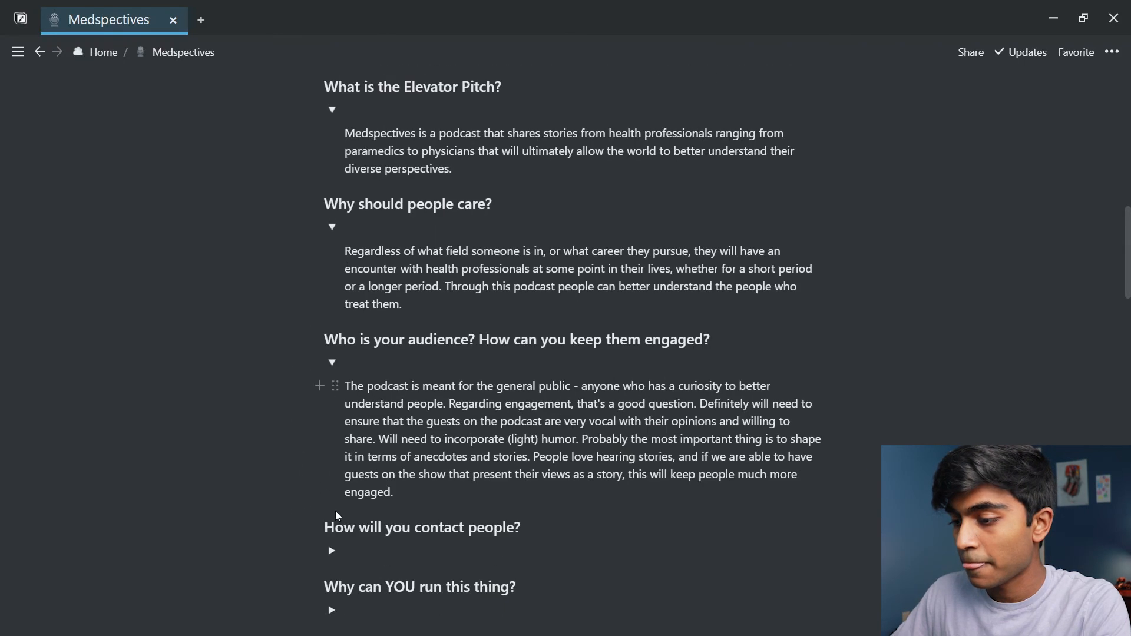
{"action": "left_click", "coordinate": [333, 551]}
{"action": "scroll", "coordinate": [339, 530], "scroll_direction": "down", "scroll_amount": 4}
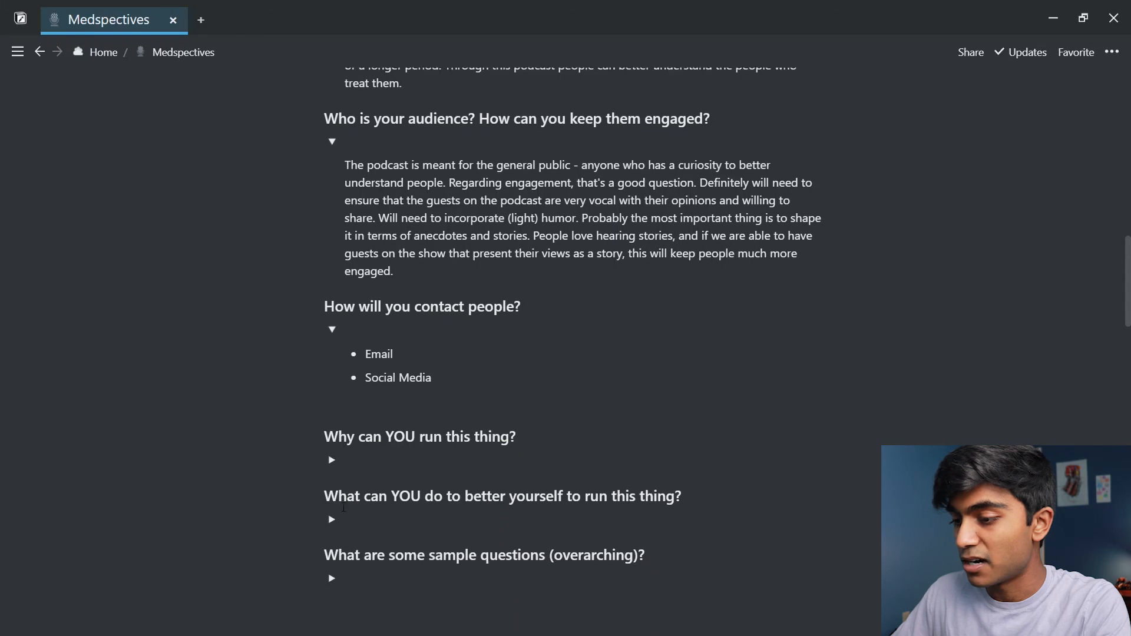
{"action": "left_click", "coordinate": [331, 460]}
{"action": "left_click", "coordinate": [332, 578]}
{"action": "scroll", "coordinate": [336, 583], "scroll_direction": "down", "scroll_amount": 4}
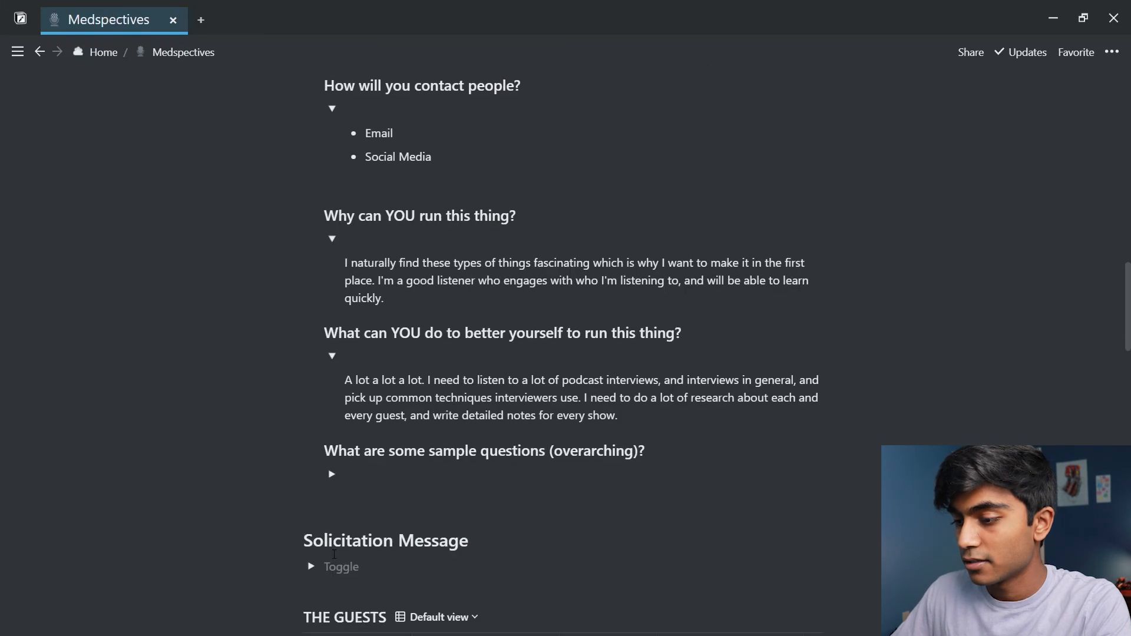
{"action": "left_click", "coordinate": [332, 475]}
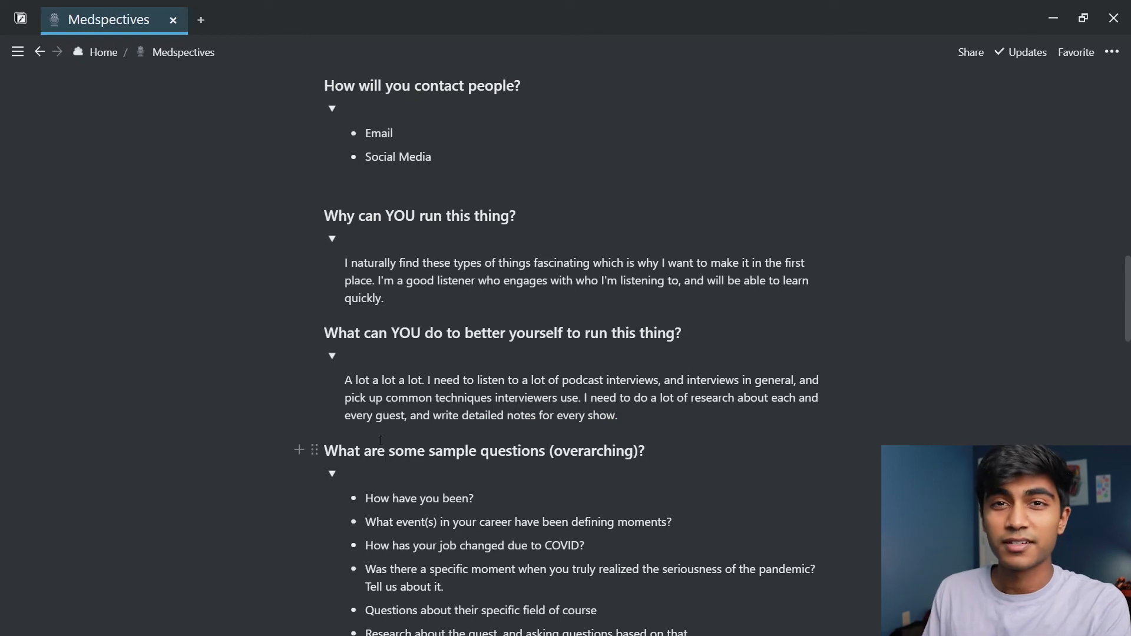
{"action": "scroll", "coordinate": [380, 440], "scroll_direction": "up", "scroll_amount": 8}
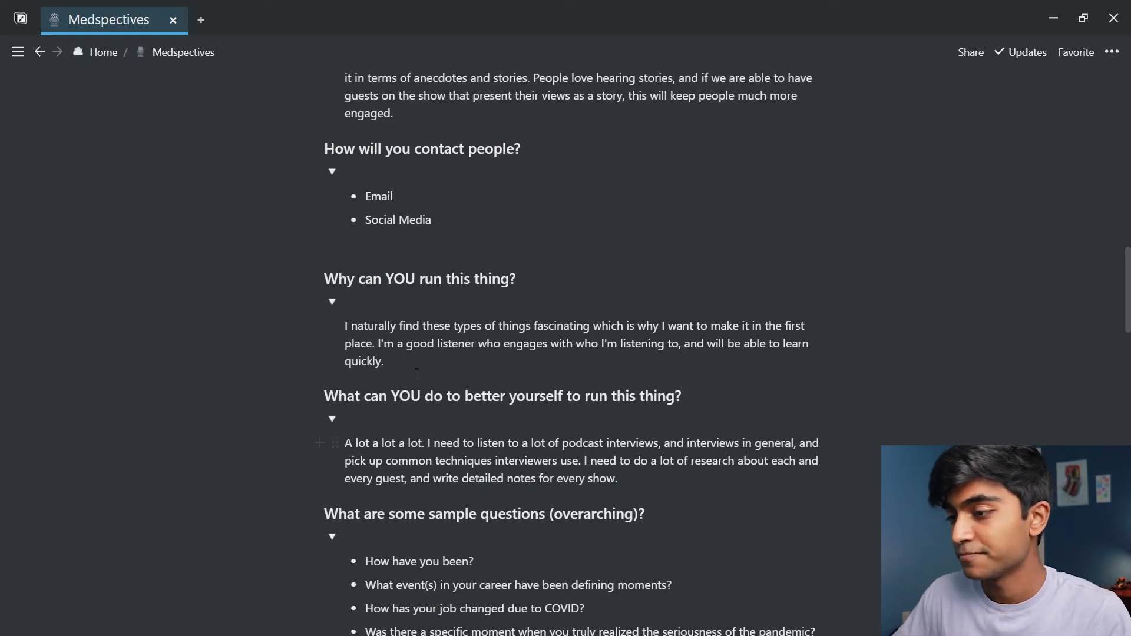
{"action": "scroll", "coordinate": [414, 378], "scroll_direction": "up", "scroll_amount": 10}
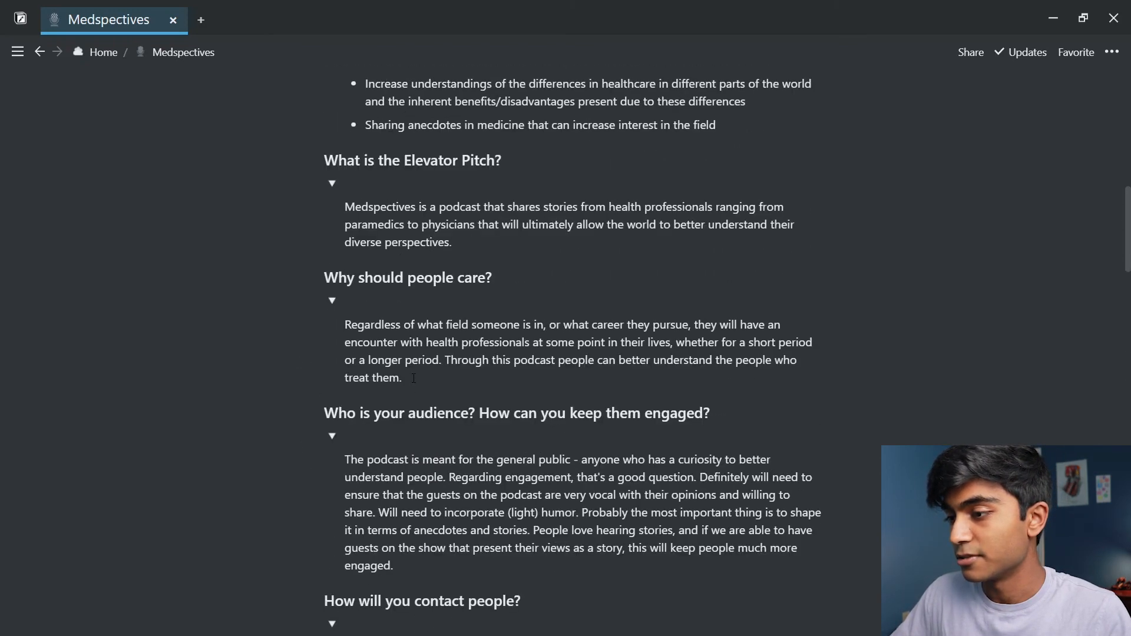
{"action": "scroll", "coordinate": [286, 157], "scroll_direction": "up", "scroll_amount": 3}
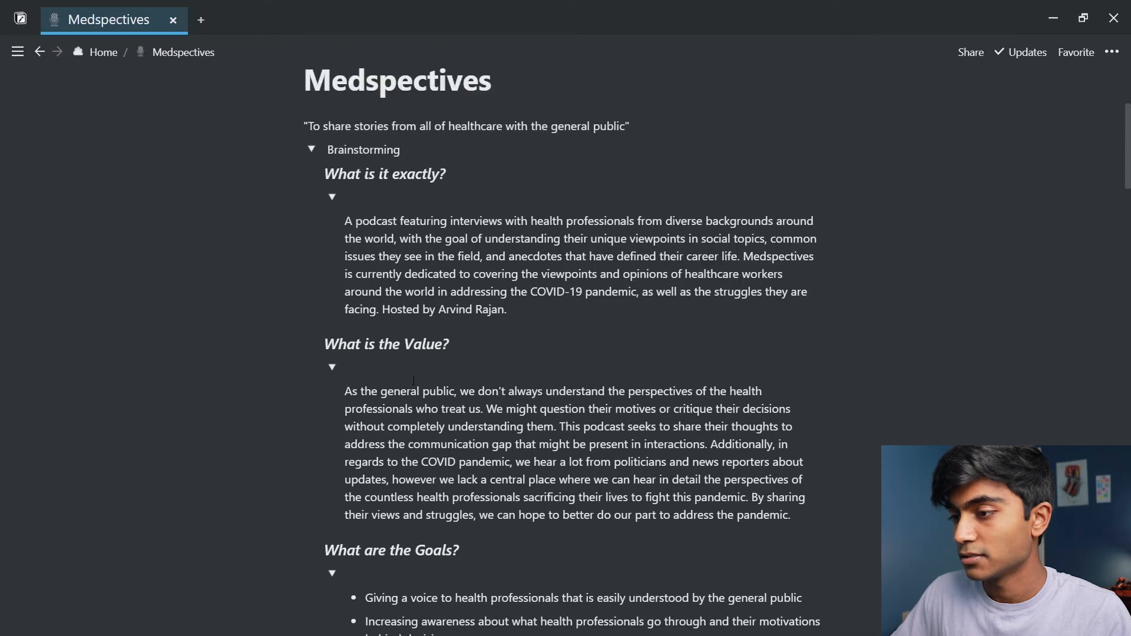
Collapse the Brainstorming section and review THE GUESTS table by status, from the scheduled guest through the completed ones.
{"action": "left_click", "coordinate": [311, 192]}
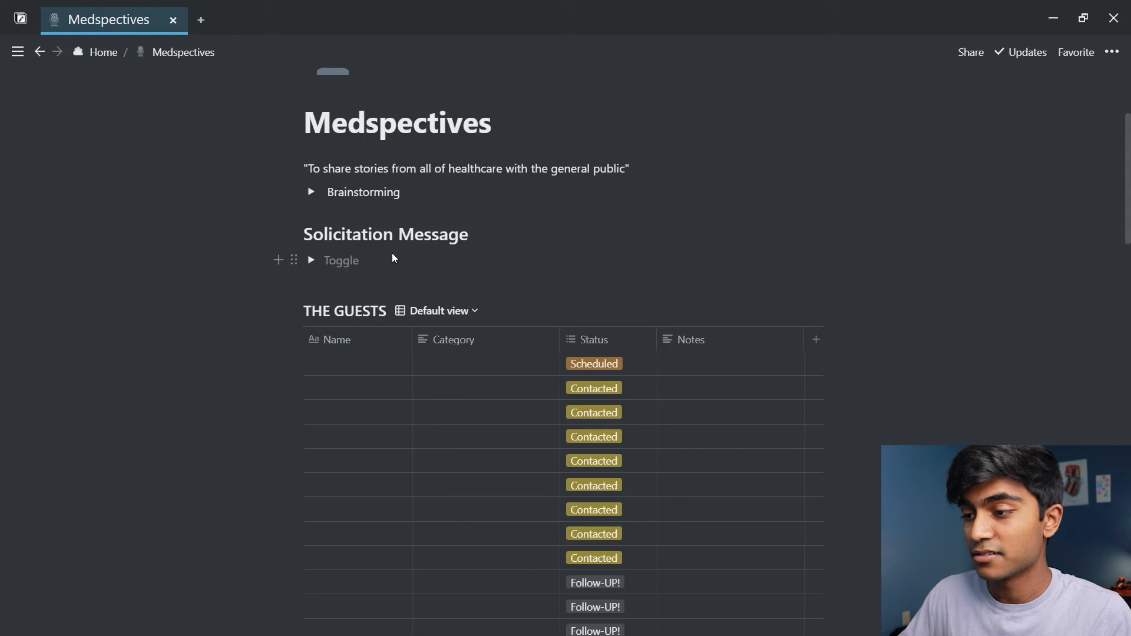
{"action": "scroll", "coordinate": [470, 350], "scroll_direction": "up", "scroll_amount": 2}
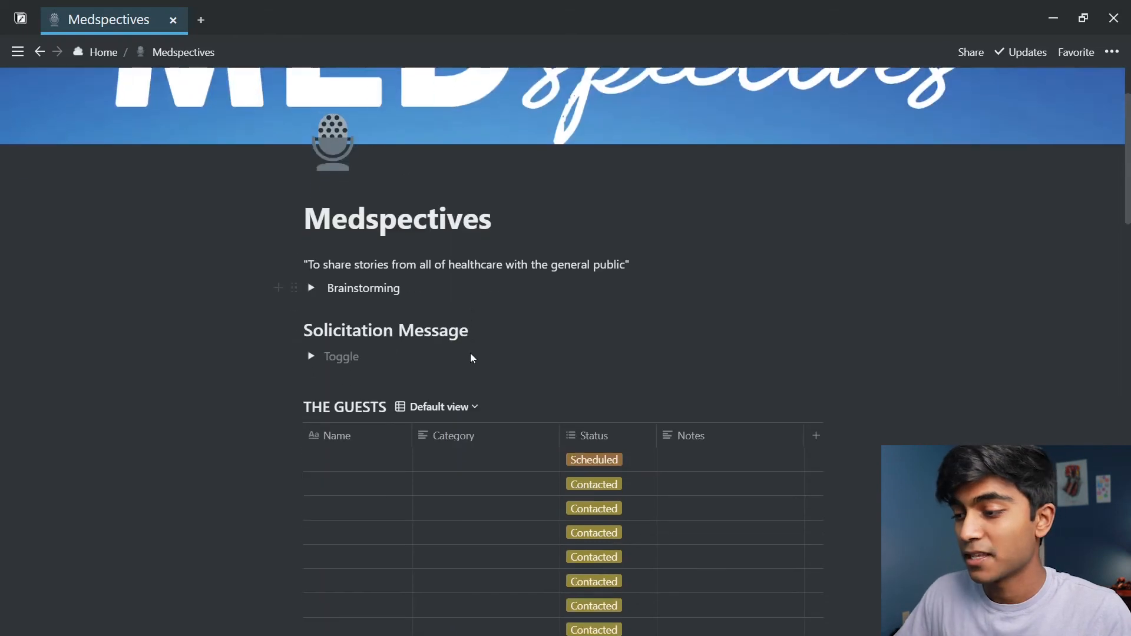
{"action": "scroll", "coordinate": [469, 365], "scroll_direction": "down", "scroll_amount": 5}
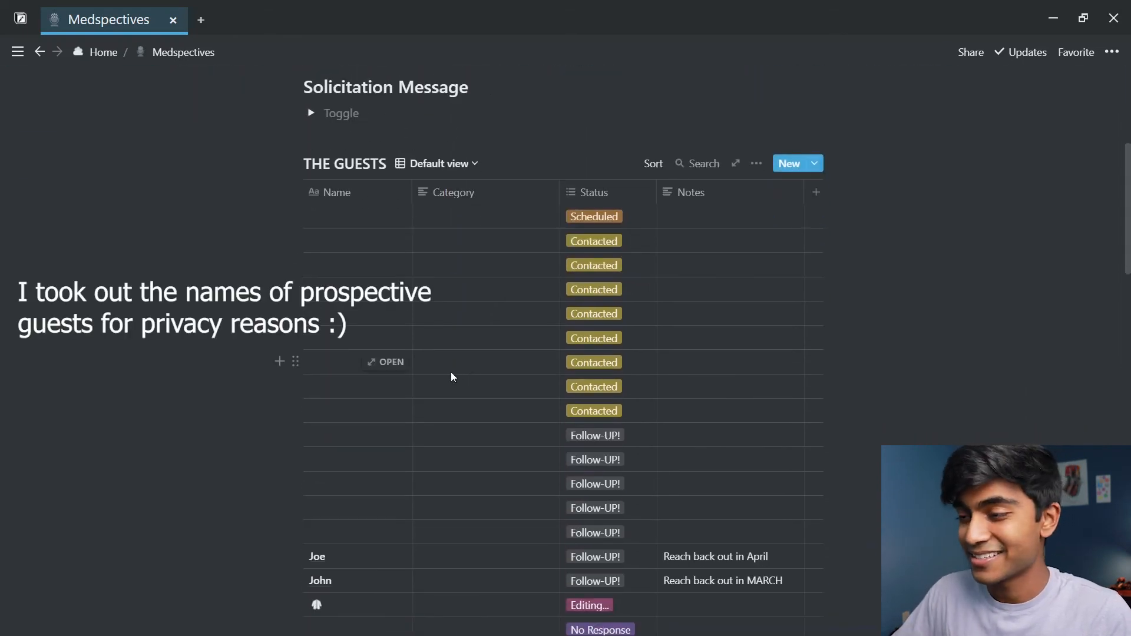
{"action": "scroll", "coordinate": [447, 380], "scroll_direction": "down", "scroll_amount": 2}
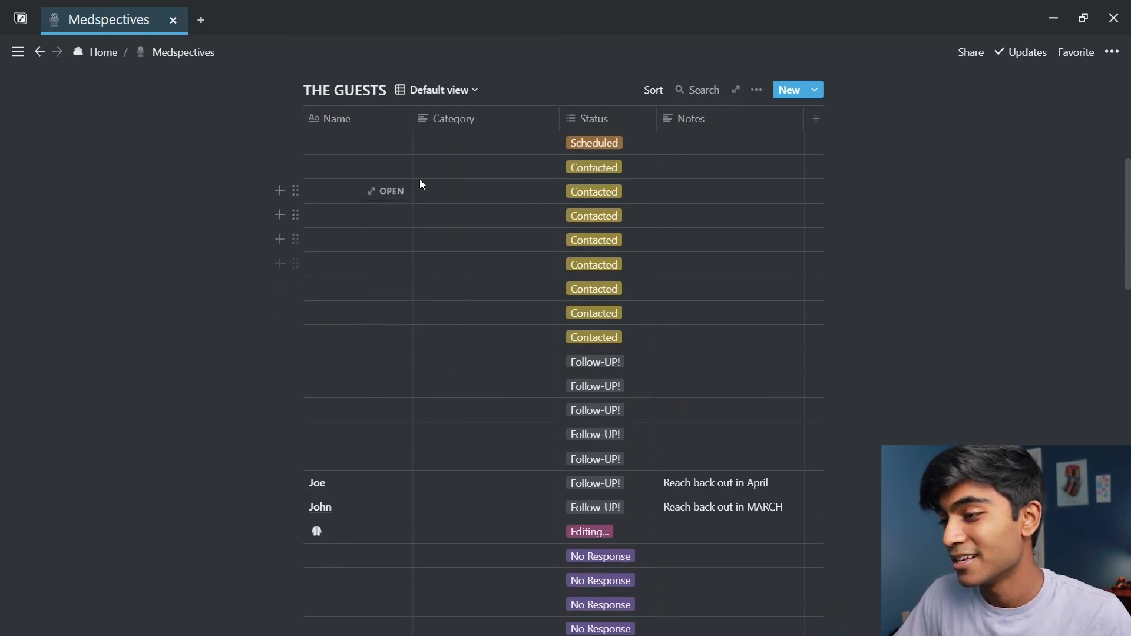
{"action": "scroll", "coordinate": [574, 354], "scroll_direction": "down", "scroll_amount": 4}
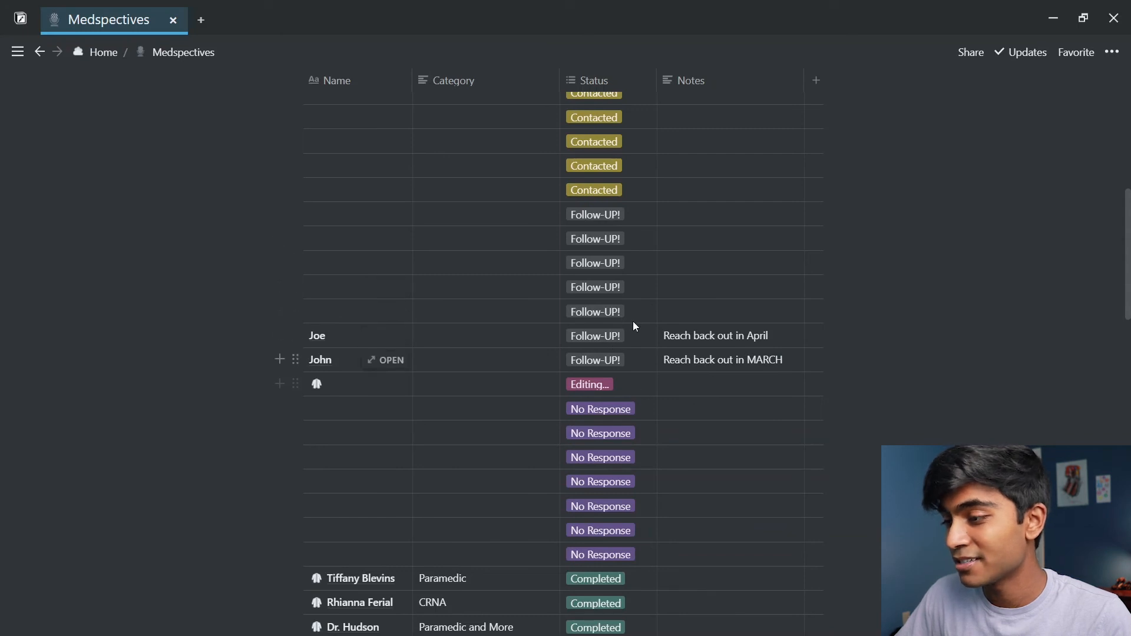
{"action": "scroll", "coordinate": [623, 282], "scroll_direction": "up", "scroll_amount": 4}
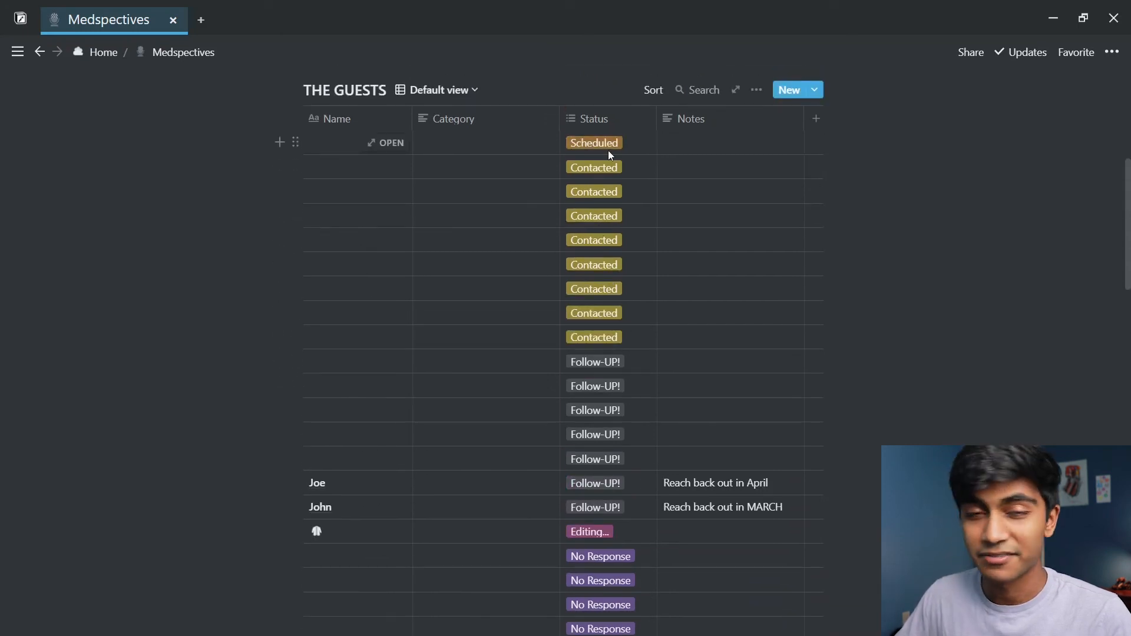
{"action": "scroll", "coordinate": [612, 206], "scroll_direction": "down", "scroll_amount": 2}
{"action": "scroll", "coordinate": [620, 259], "scroll_direction": "up", "scroll_amount": 2}
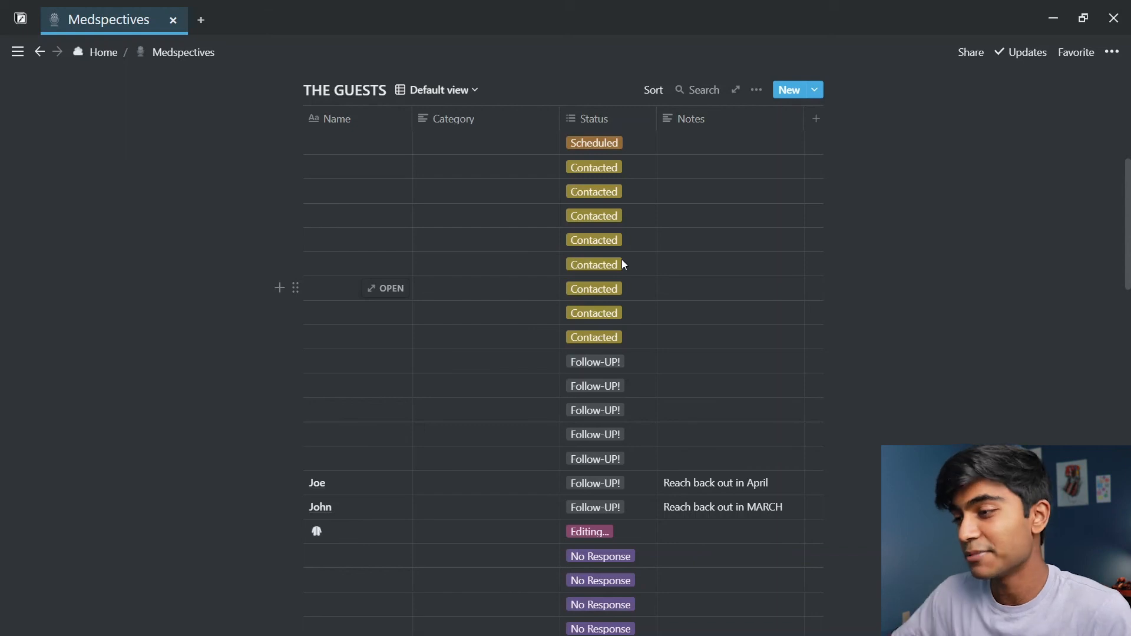
{"action": "scroll", "coordinate": [621, 268], "scroll_direction": "down", "scroll_amount": 3}
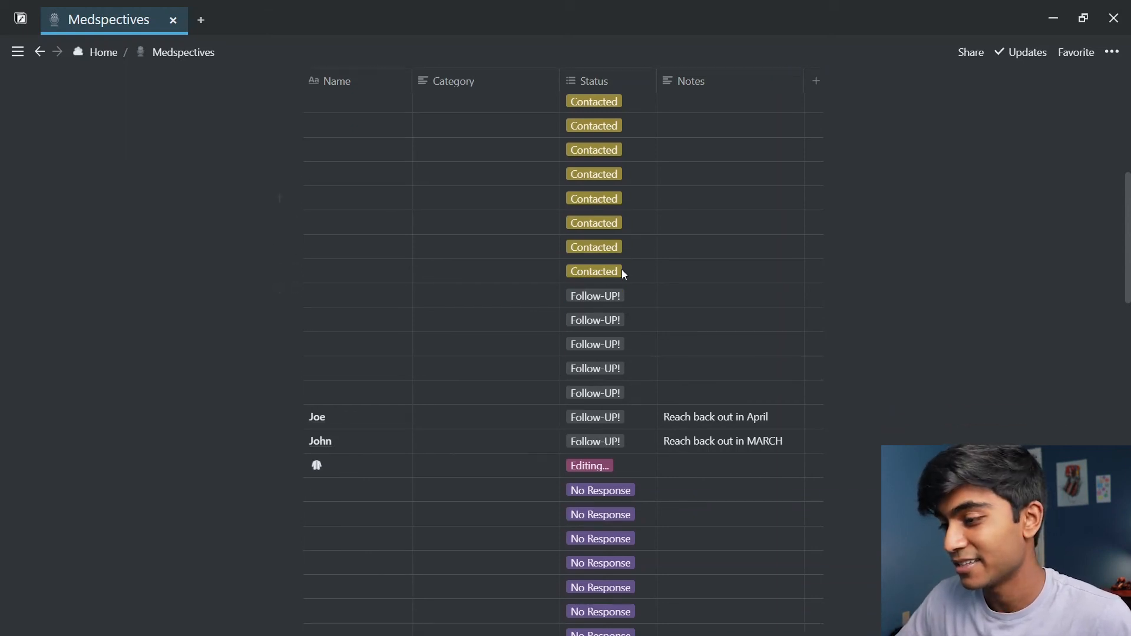
{"action": "scroll", "coordinate": [605, 383], "scroll_direction": "down", "scroll_amount": 2}
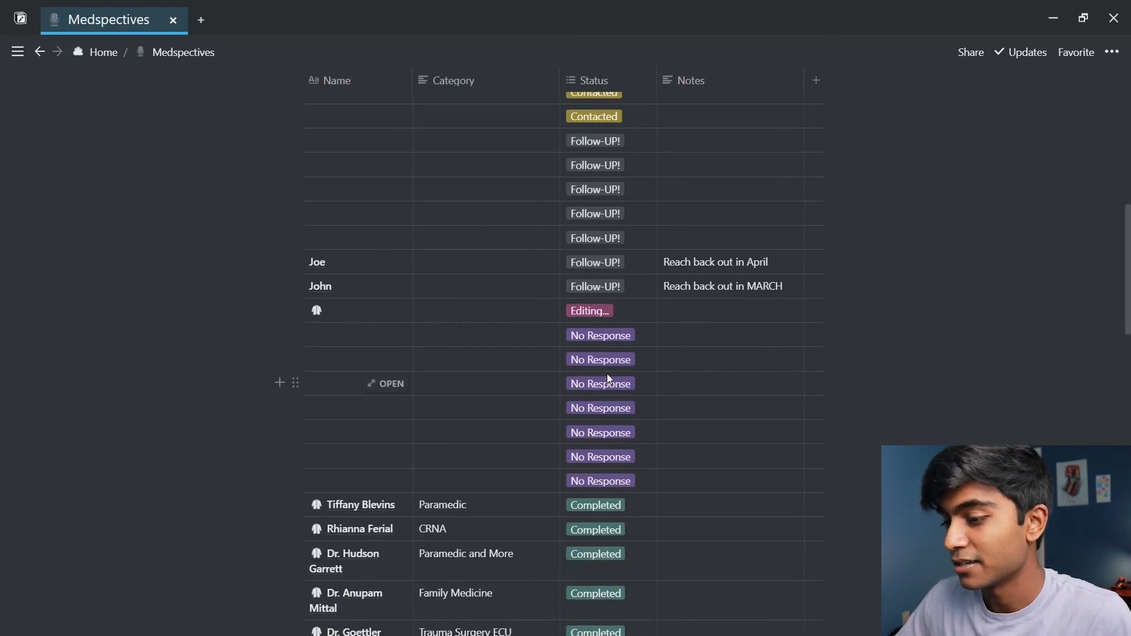
{"action": "scroll", "coordinate": [606, 379], "scroll_direction": "down", "scroll_amount": 2}
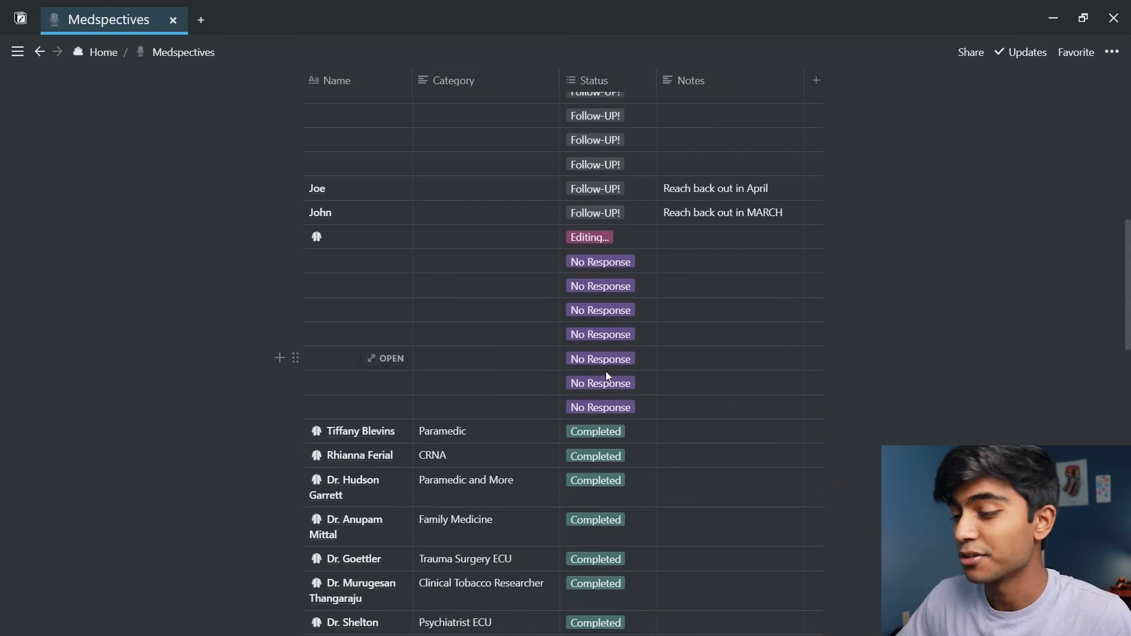
{"action": "scroll", "coordinate": [606, 374], "scroll_direction": "down", "scroll_amount": 2}
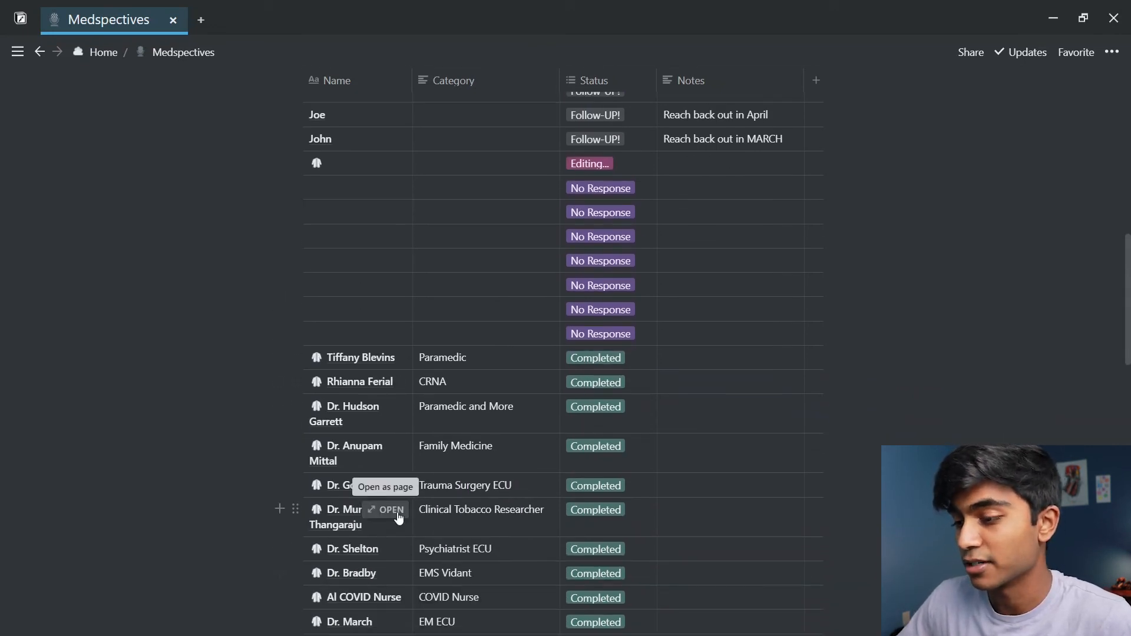
Open the Clinical Tobacco Researcher guest's page, read its Background Research, Topics and Intro, close it and return to the start of THE GUESTS table.
{"action": "left_click", "coordinate": [388, 510]}
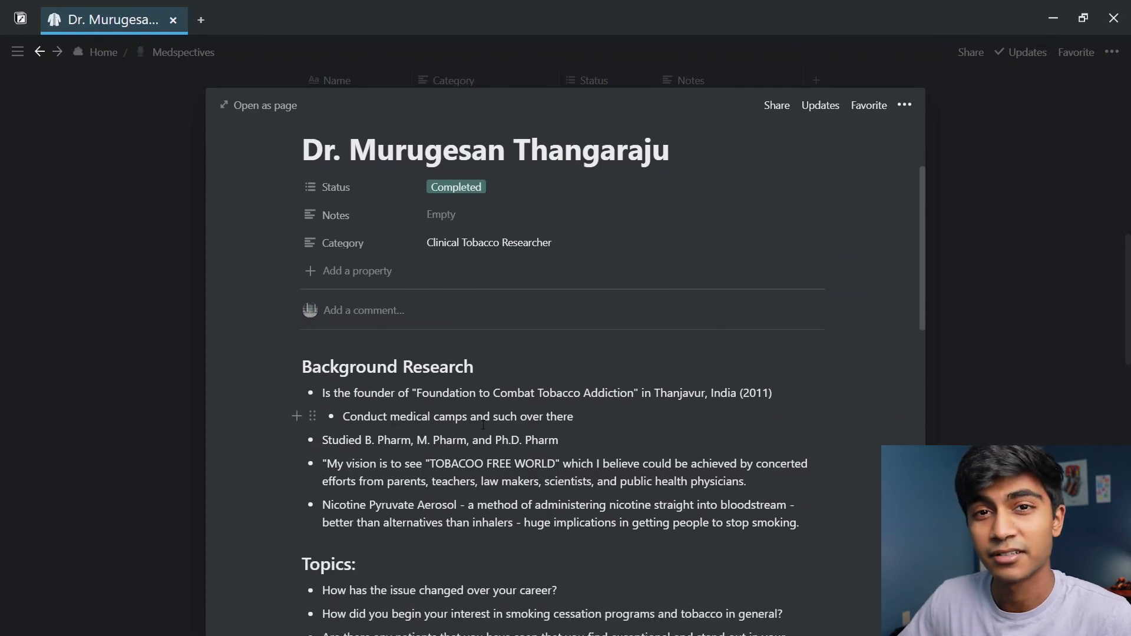
{"action": "scroll", "coordinate": [483, 425], "scroll_direction": "down", "scroll_amount": 1}
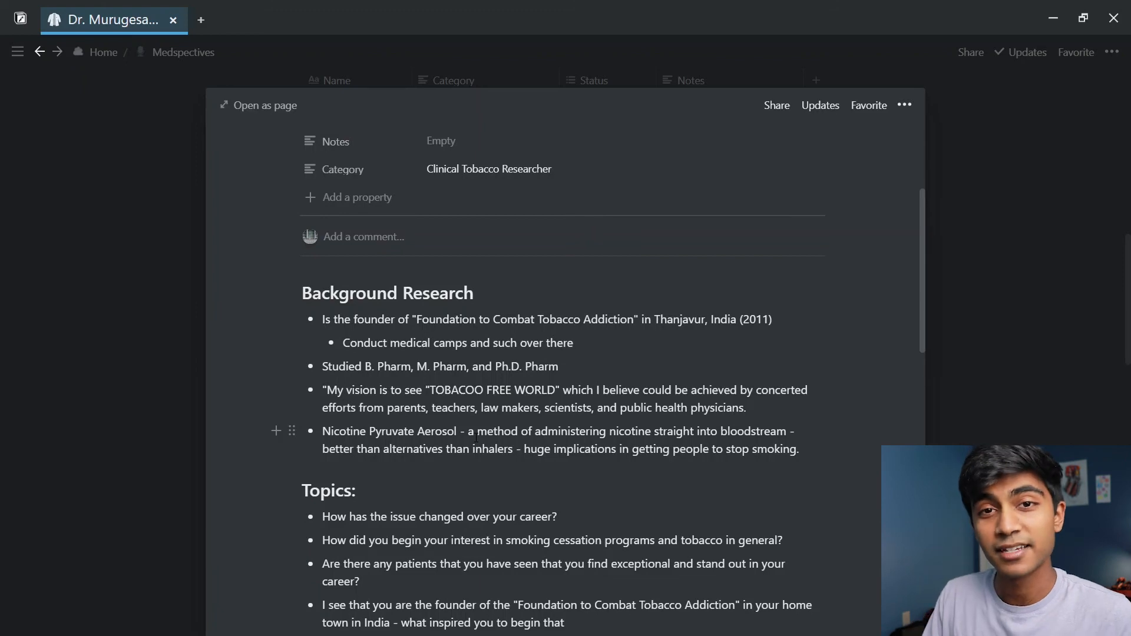
{"action": "scroll", "coordinate": [475, 437], "scroll_direction": "down", "scroll_amount": 4}
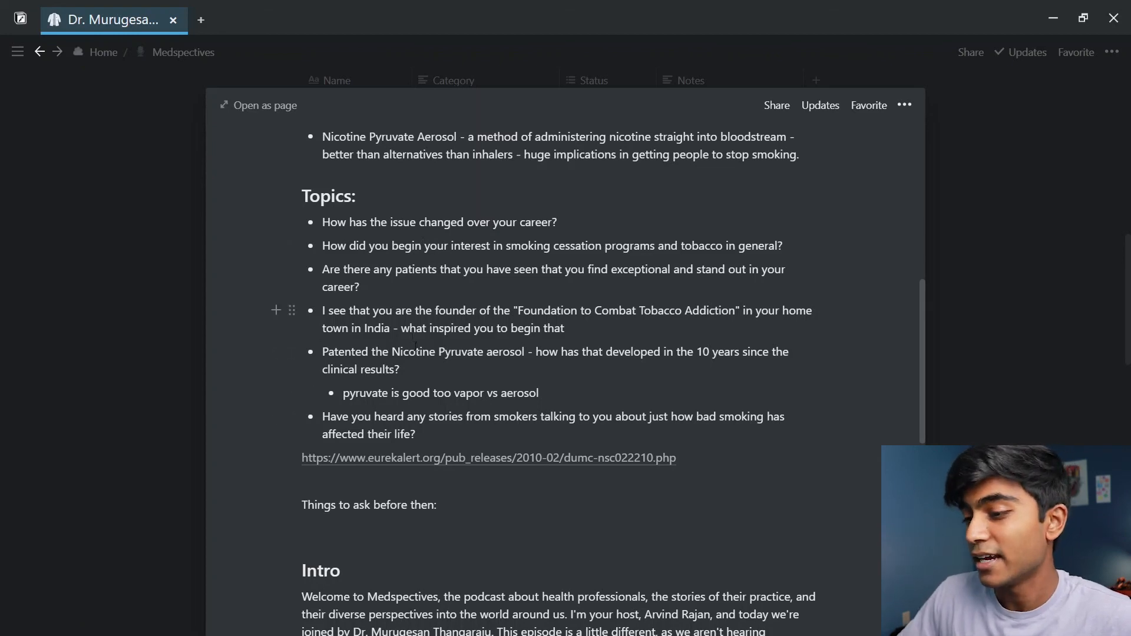
{"action": "scroll", "coordinate": [523, 401], "scroll_direction": "down", "scroll_amount": 4}
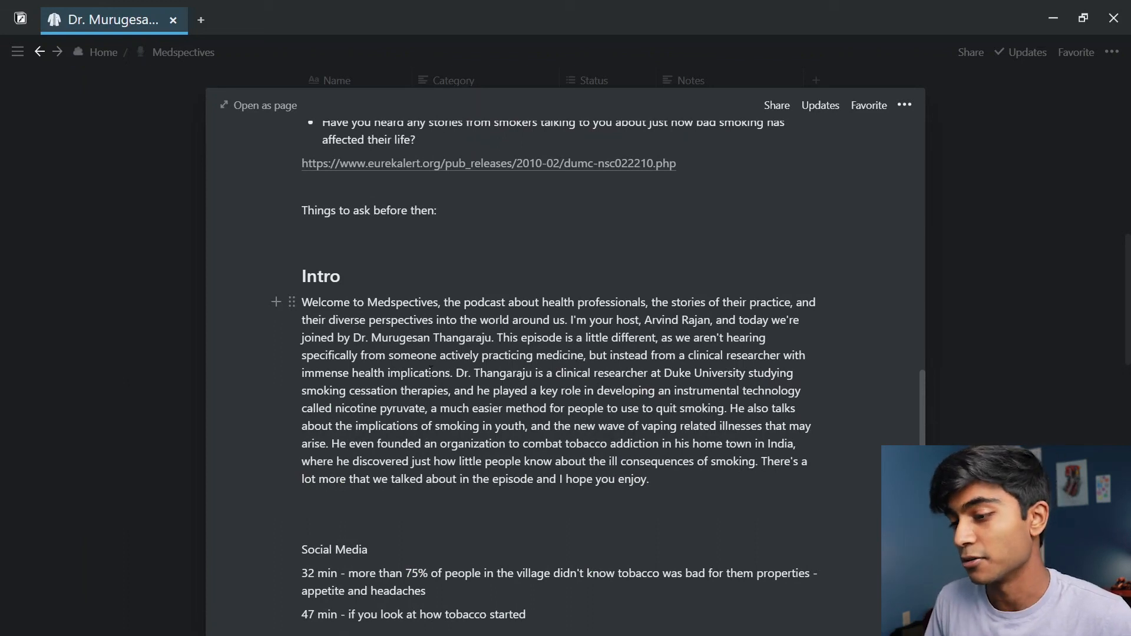
{"action": "left_click", "coordinate": [977, 416]}
{"action": "scroll", "coordinate": [883, 415], "scroll_direction": "down", "scroll_amount": 3}
{"action": "scroll", "coordinate": [884, 415], "scroll_direction": "up", "scroll_amount": 6}
{"action": "scroll", "coordinate": [884, 417], "scroll_direction": "up", "scroll_amount": 10}
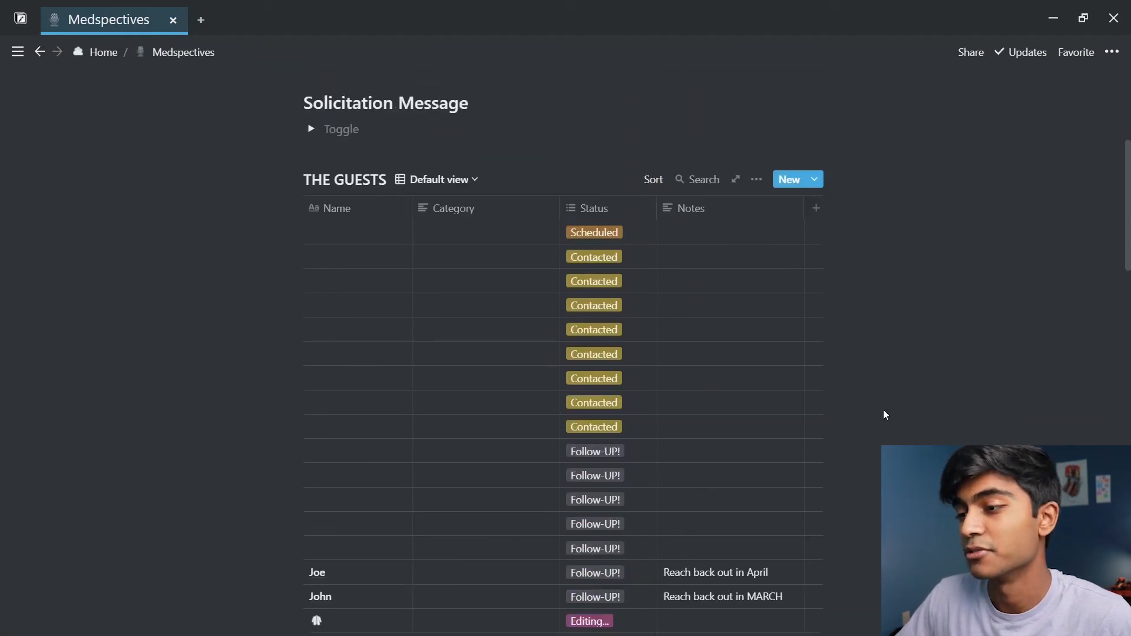